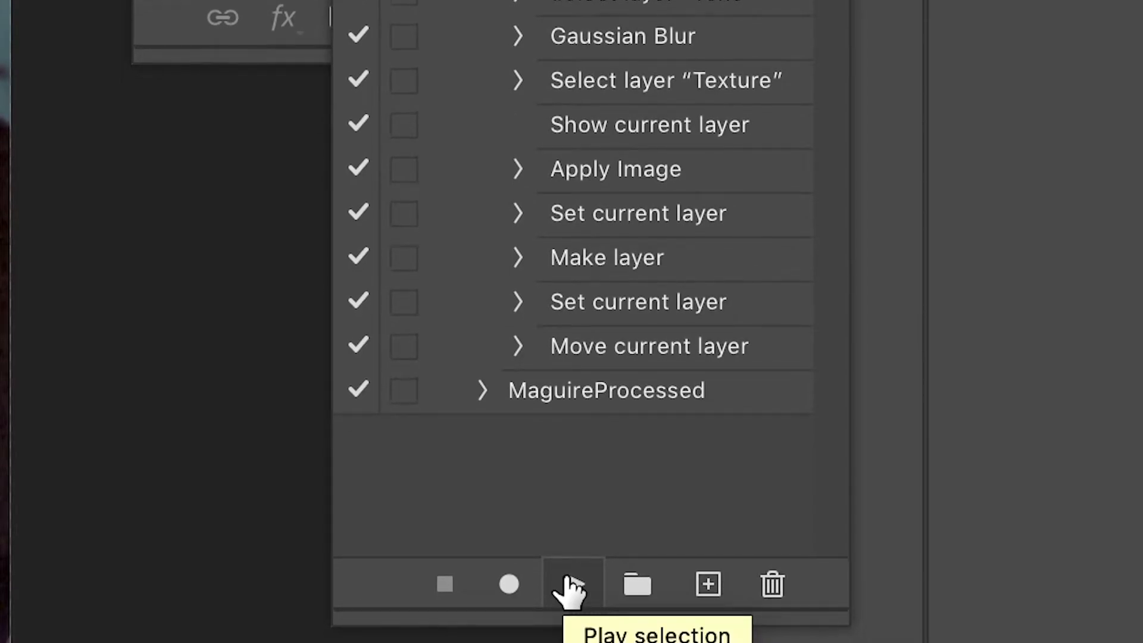
Step: Play the selected action to build the Texture, Skin Smoothing and Tone layers, and delete the Skin Smoothing layer
{"action": "left_click", "coordinate": [567, 580]}
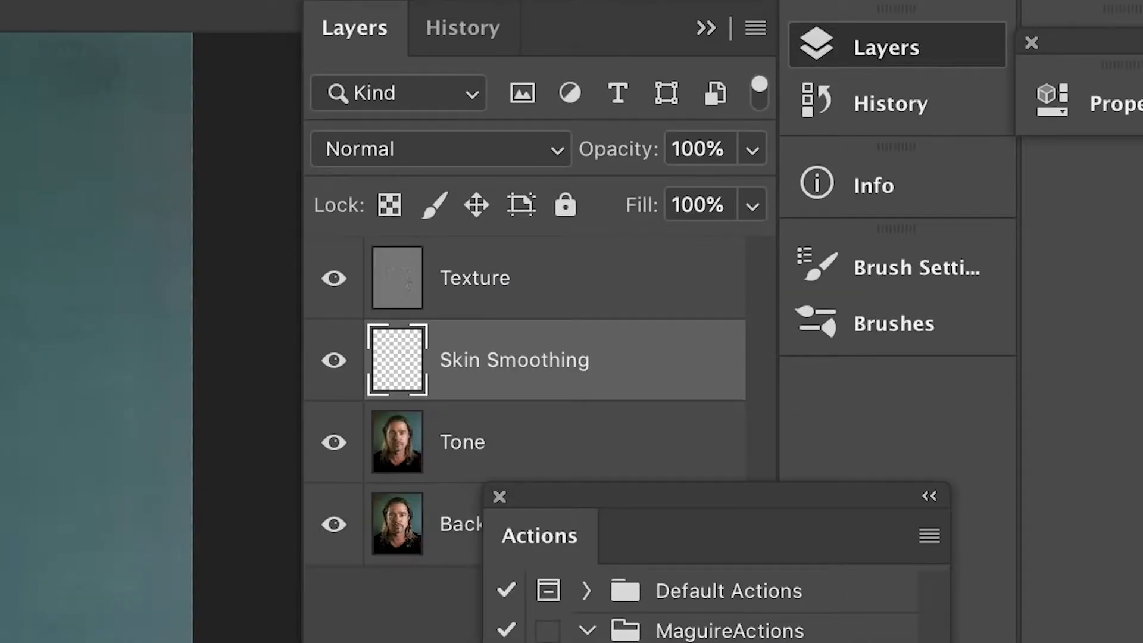
{"action": "left_click", "coordinate": [500, 497]}
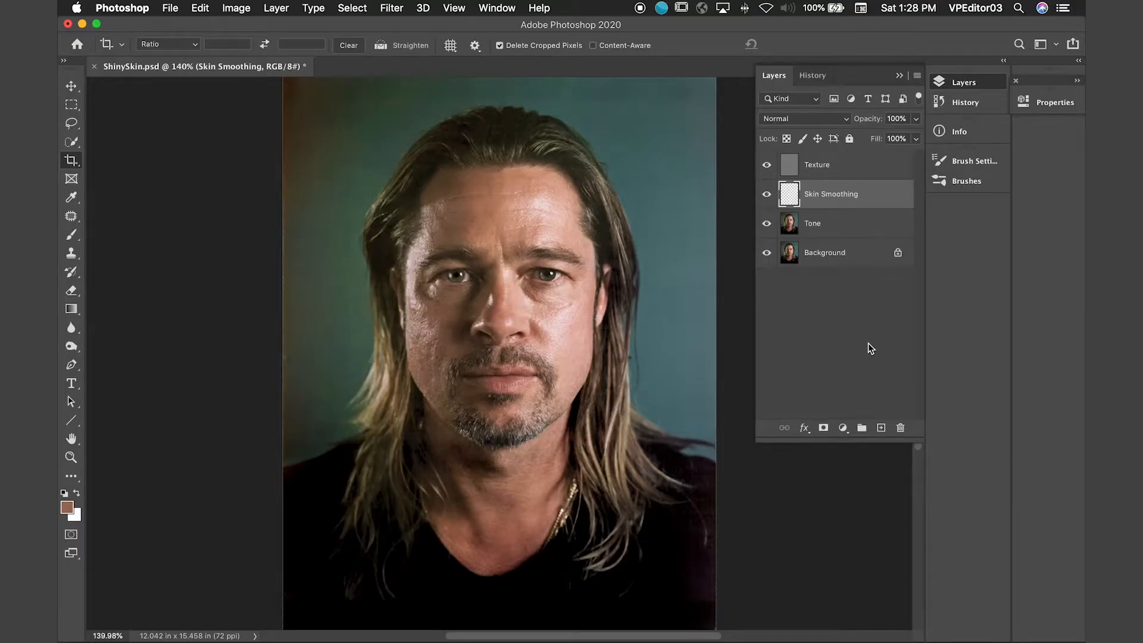
{"action": "left_click", "coordinate": [863, 194]}
{"action": "left_click_drag", "start_coordinate": [863, 193], "coordinate": [898, 432]}
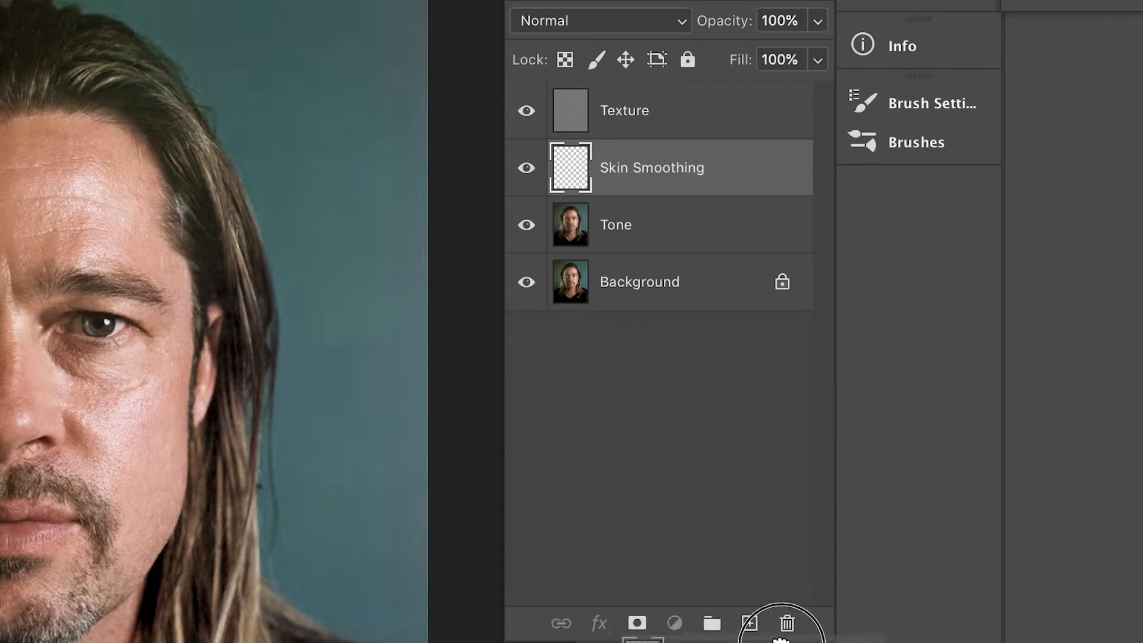
{"action": "left_click_drag", "start_coordinate": [780, 640], "coordinate": [786, 622]}
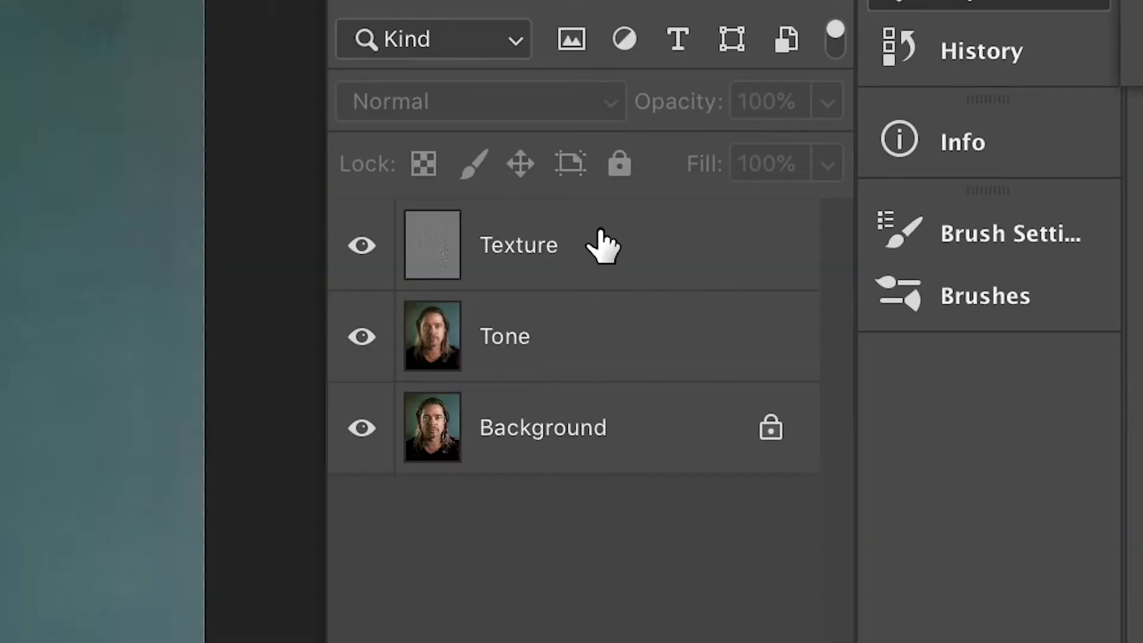
Step: Add a Threshold adjustment layer directly above the Texture layer
{"action": "left_click", "coordinate": [603, 244]}
{"action": "left_click", "coordinate": [842, 427]}
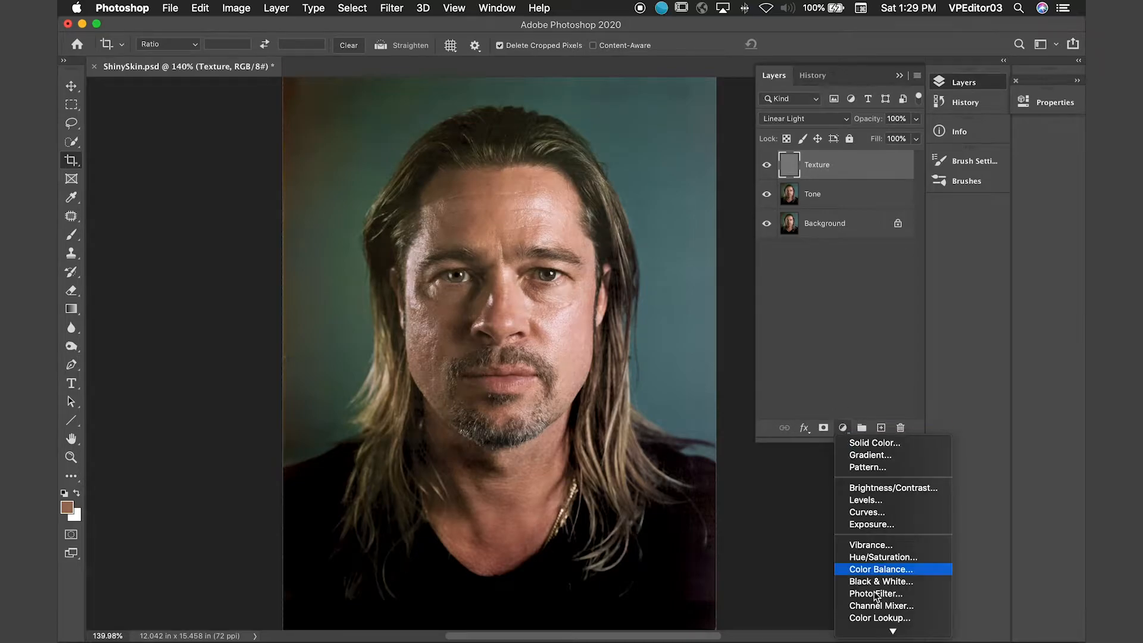
{"action": "mouse_move", "coordinate": [890, 631]}
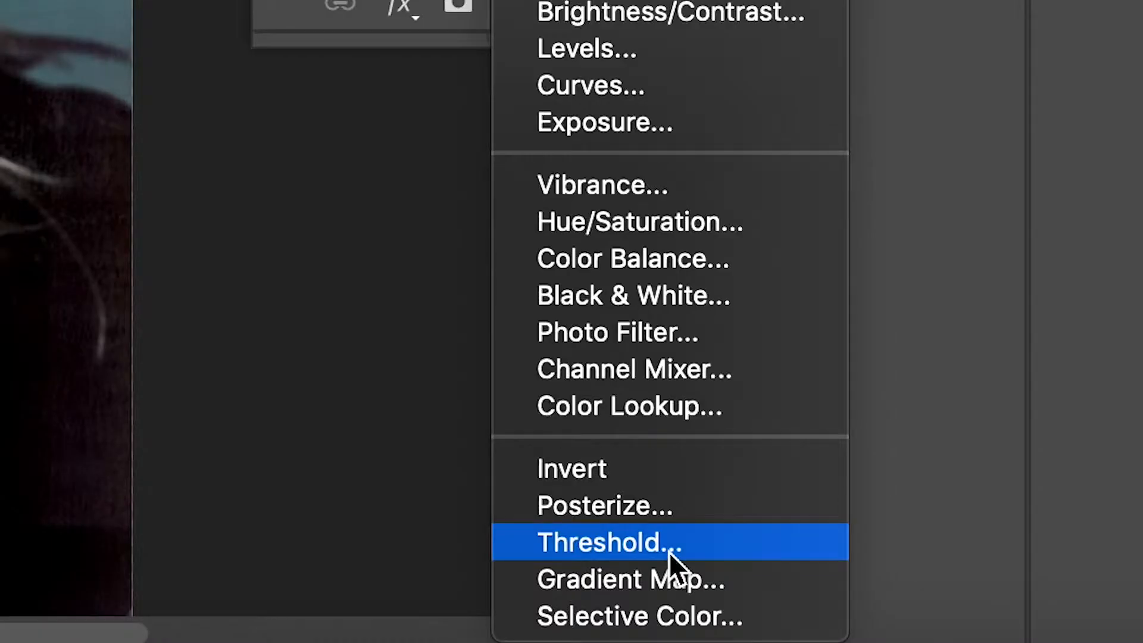
{"action": "left_click", "coordinate": [669, 543]}
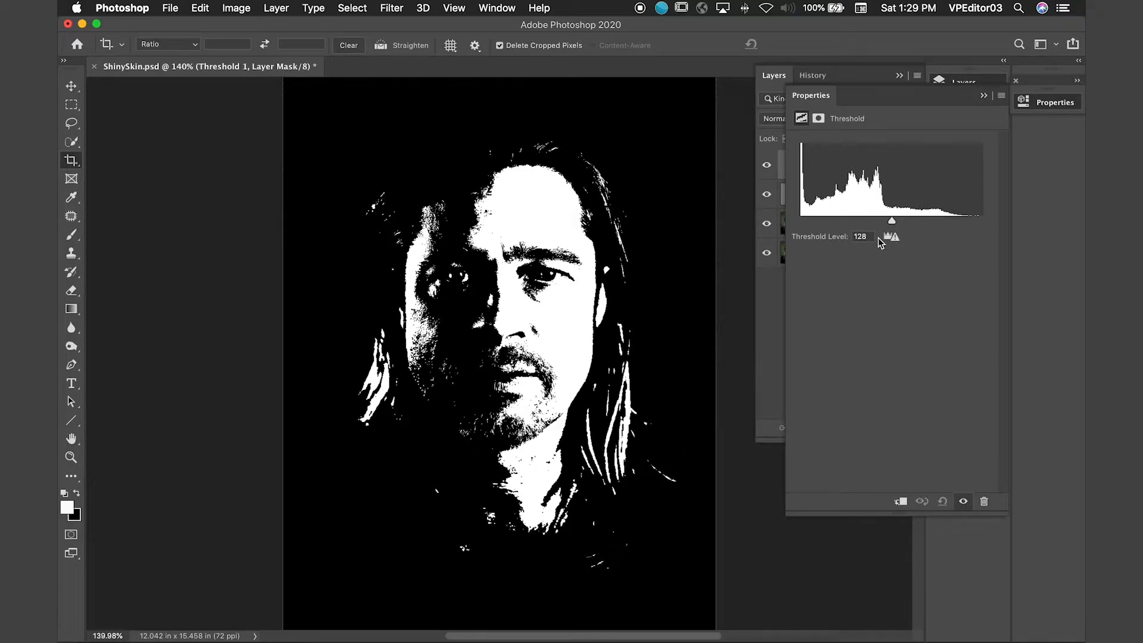
Step: Set the Threshold Level to 142 to isolate the bright areas of the skin
{"action": "mouse_move", "coordinate": [891, 224]}
{"action": "left_mouse_down"}
{"action": "mouse_move", "coordinate": [858, 224]}
{"action": "mouse_move", "coordinate": [905, 223]}
{"action": "left_mouse_up"}
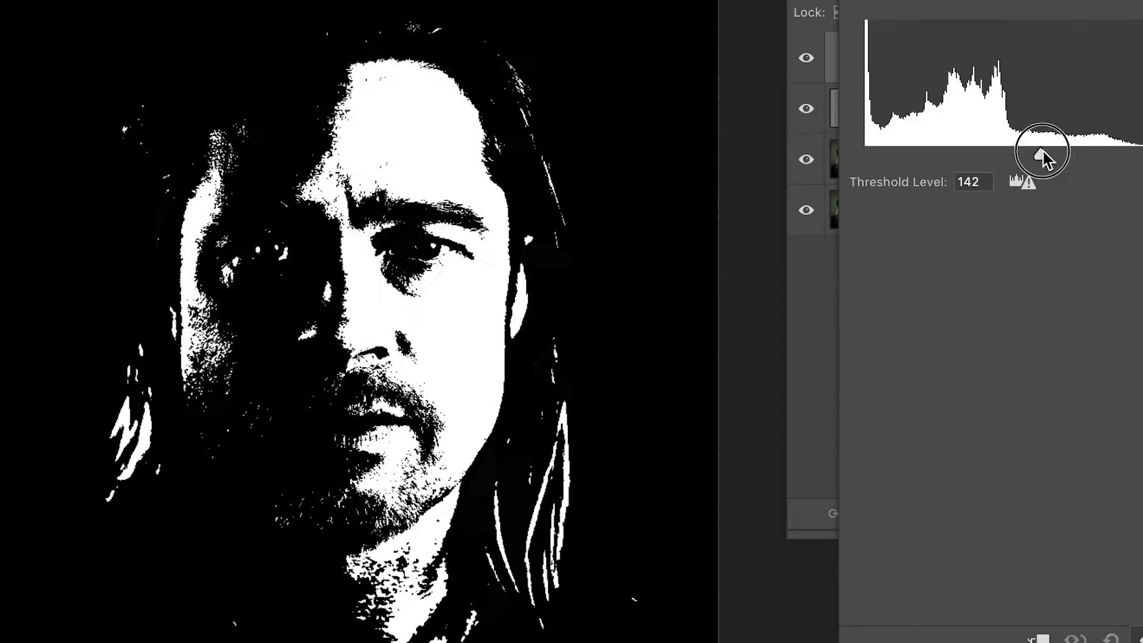
{"action": "mouse_move", "coordinate": [1041, 153]}
{"action": "left_mouse_down"}
{"action": "mouse_move", "coordinate": [1069, 152]}
{"action": "mouse_move", "coordinate": [1040, 154]}
{"action": "left_mouse_up"}
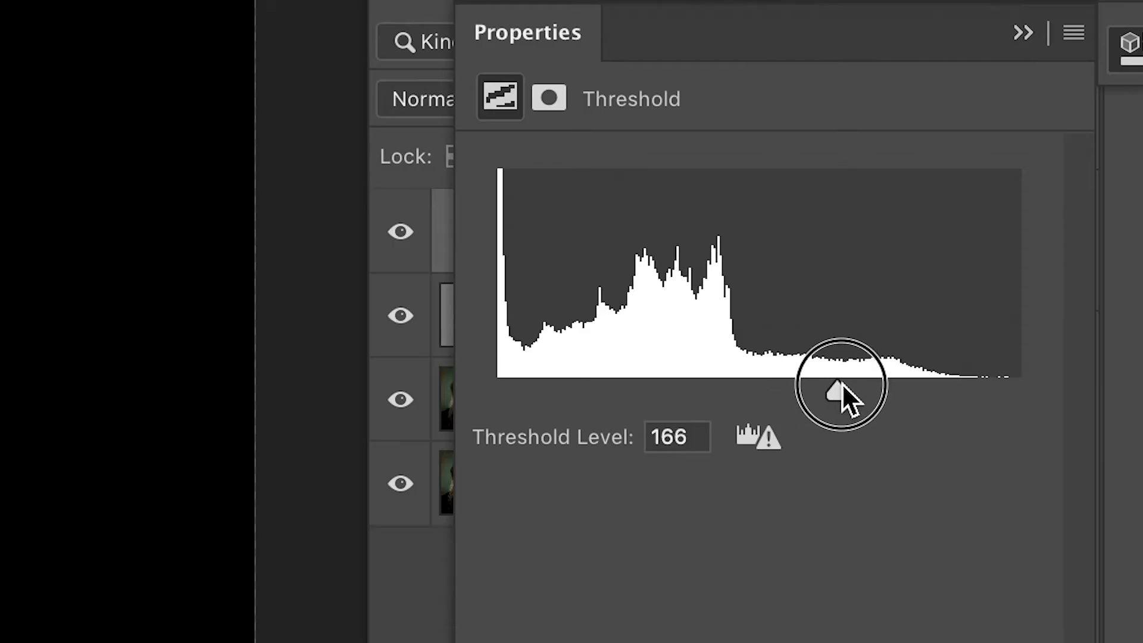
{"action": "left_click_drag", "start_coordinate": [842, 384], "coordinate": [783, 387]}
{"action": "left_click_drag", "start_coordinate": [899, 219], "coordinate": [902, 219]}
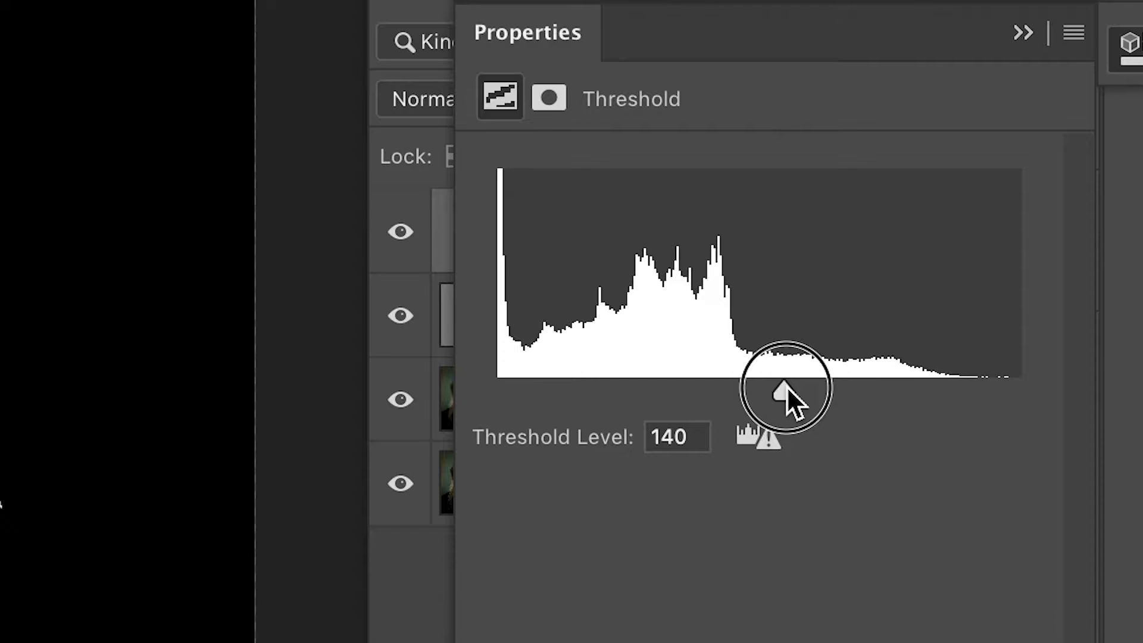
{"action": "left_click_drag", "start_coordinate": [787, 385], "coordinate": [788, 386]}
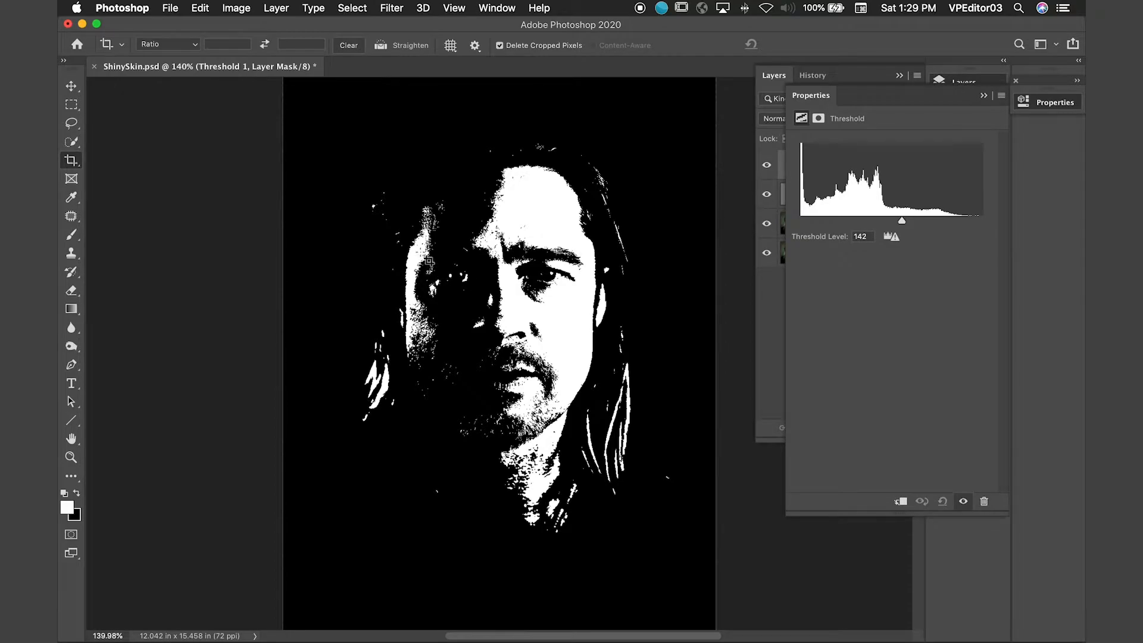
{"action": "left_click", "coordinate": [985, 96]}
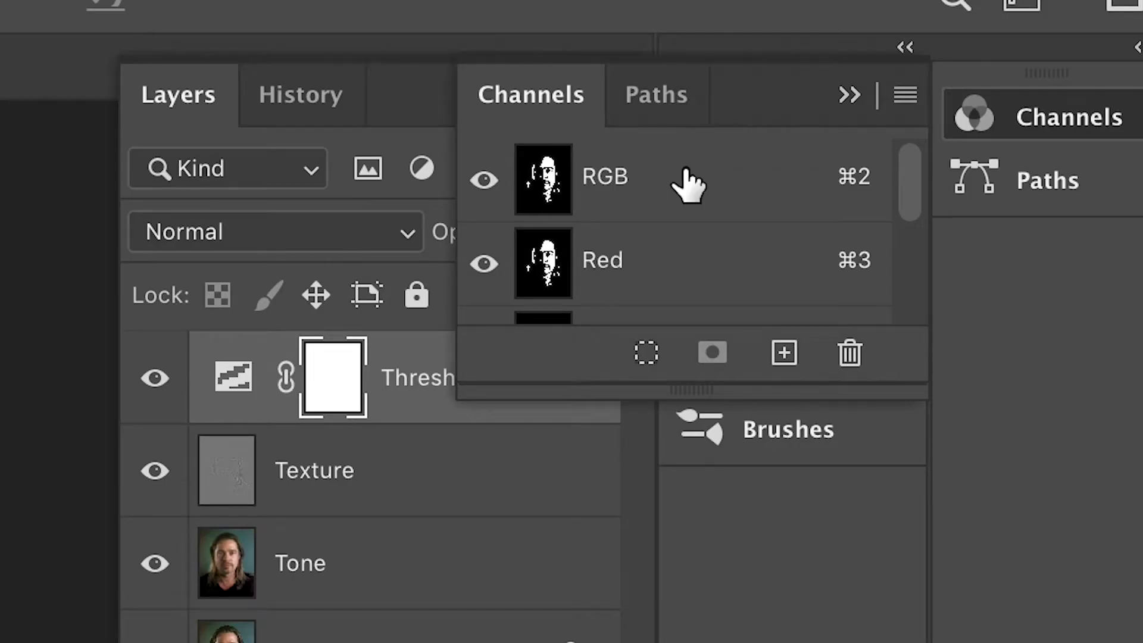
Step: Load the RGB channel's white areas as a selection and add a Solid Color fill layer masked by it
{"action": "left_click", "coordinate": [686, 173]}
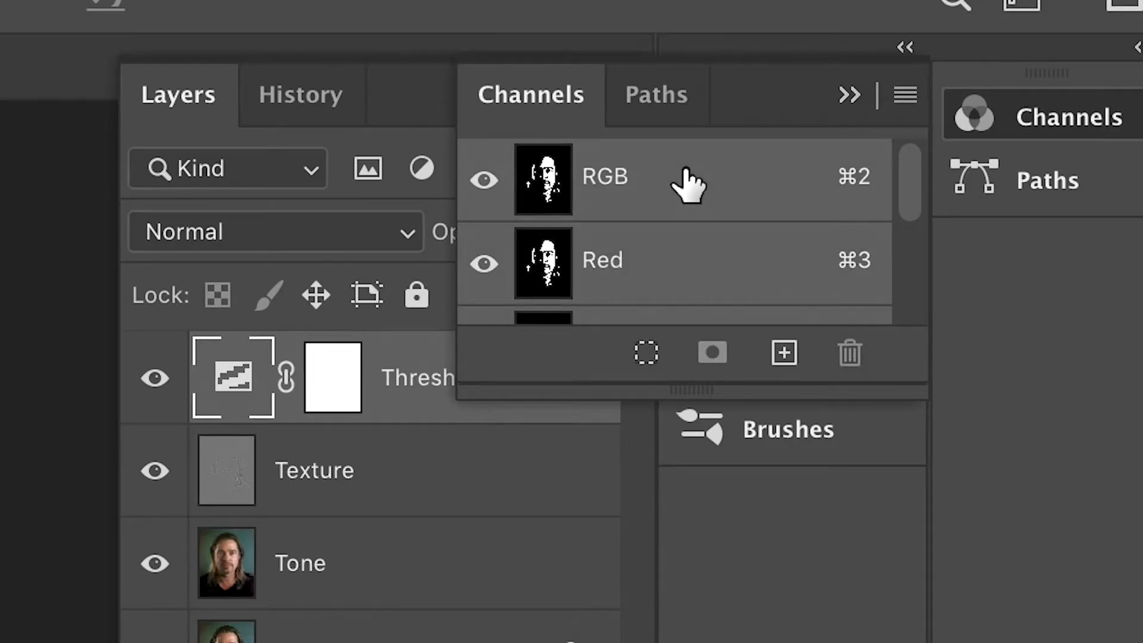
{"action": "left_click_drag", "start_coordinate": [686, 169], "coordinate": [701, 173]}
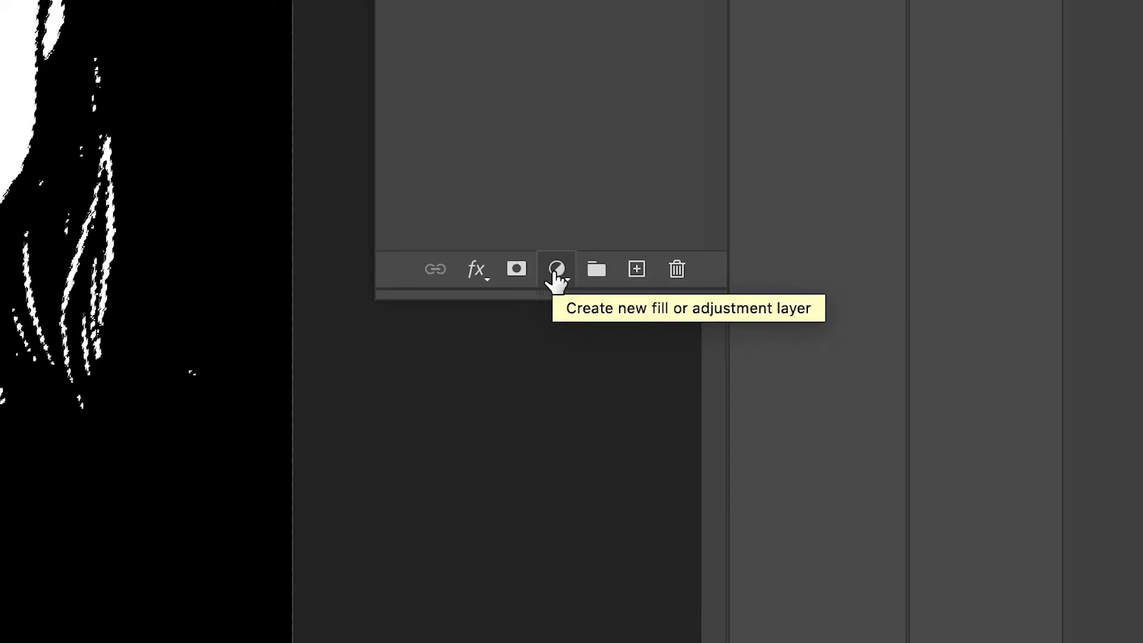
{"action": "left_click", "coordinate": [843, 428]}
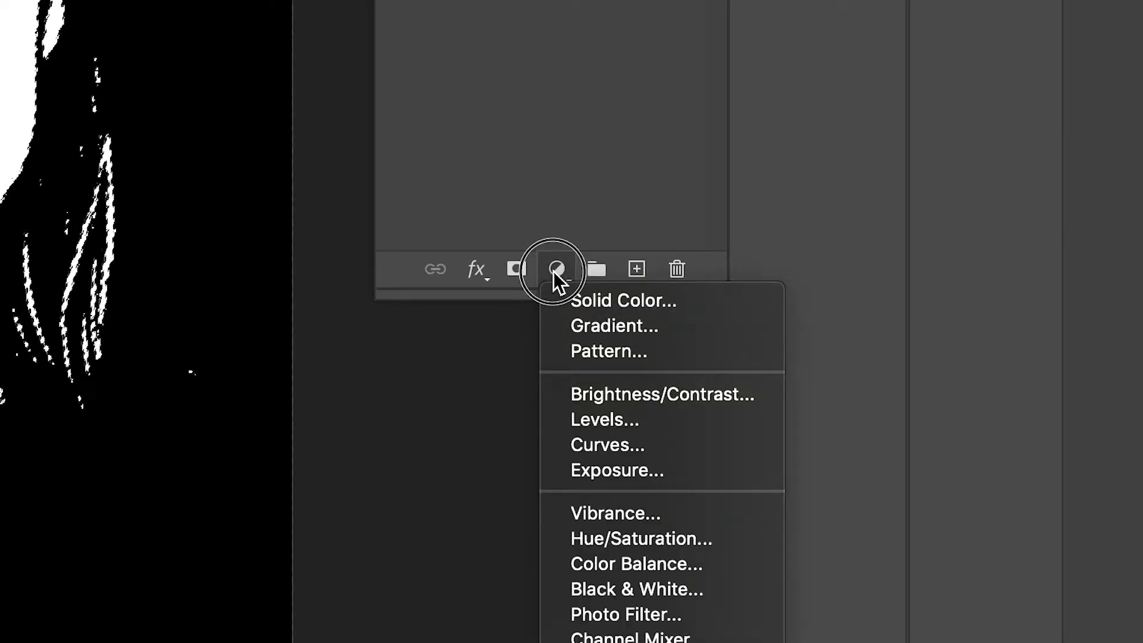
{"action": "left_click", "coordinate": [577, 295]}
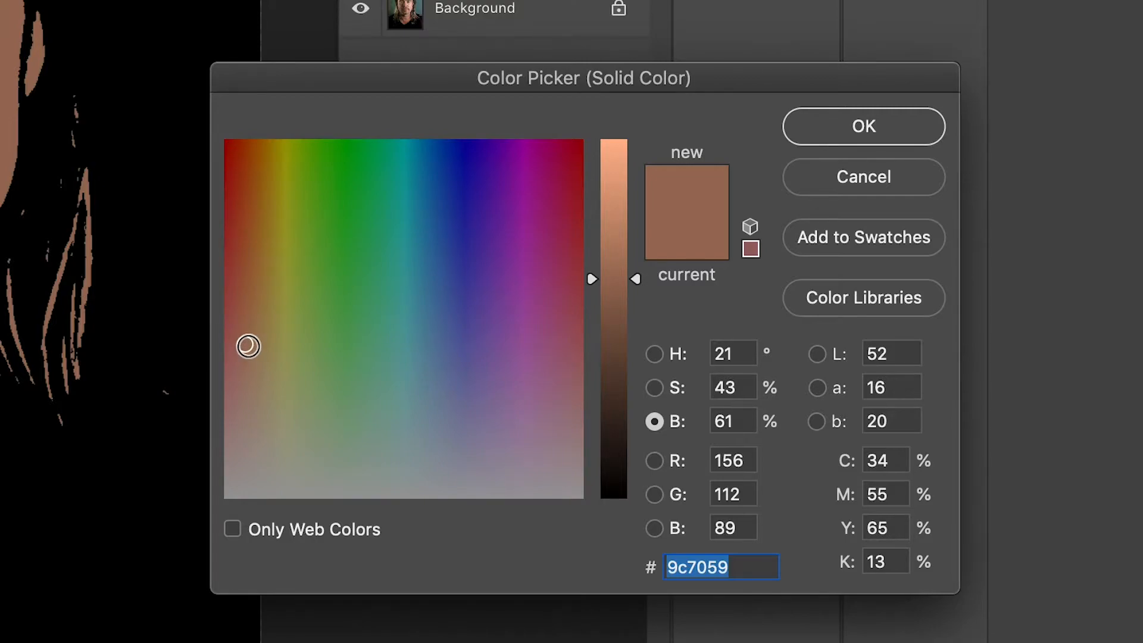
Step: Set the Solid Color fill to a light tan, c9aa75, and accept it
{"action": "left_click_drag", "start_coordinate": [248, 346], "coordinate": [271, 360]}
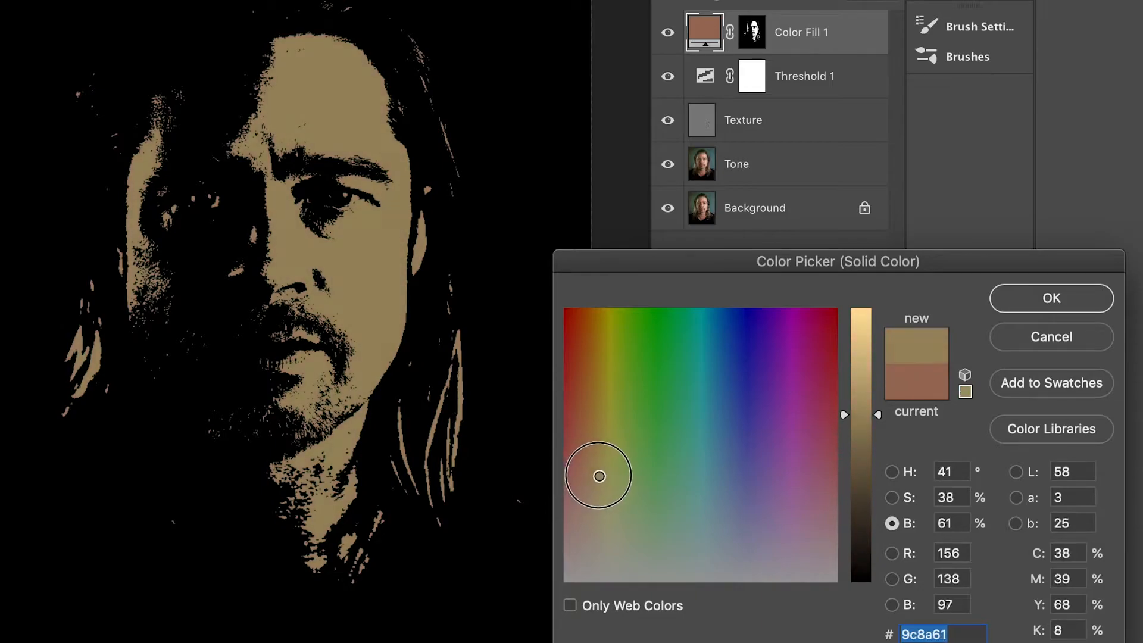
{"action": "mouse_move", "coordinate": [599, 476]}
{"action": "left_mouse_down"}
{"action": "mouse_move", "coordinate": [611, 473]}
{"action": "mouse_move", "coordinate": [593, 467]}
{"action": "left_mouse_up"}
{"action": "left_click_drag", "start_coordinate": [866, 410], "coordinate": [866, 366]}
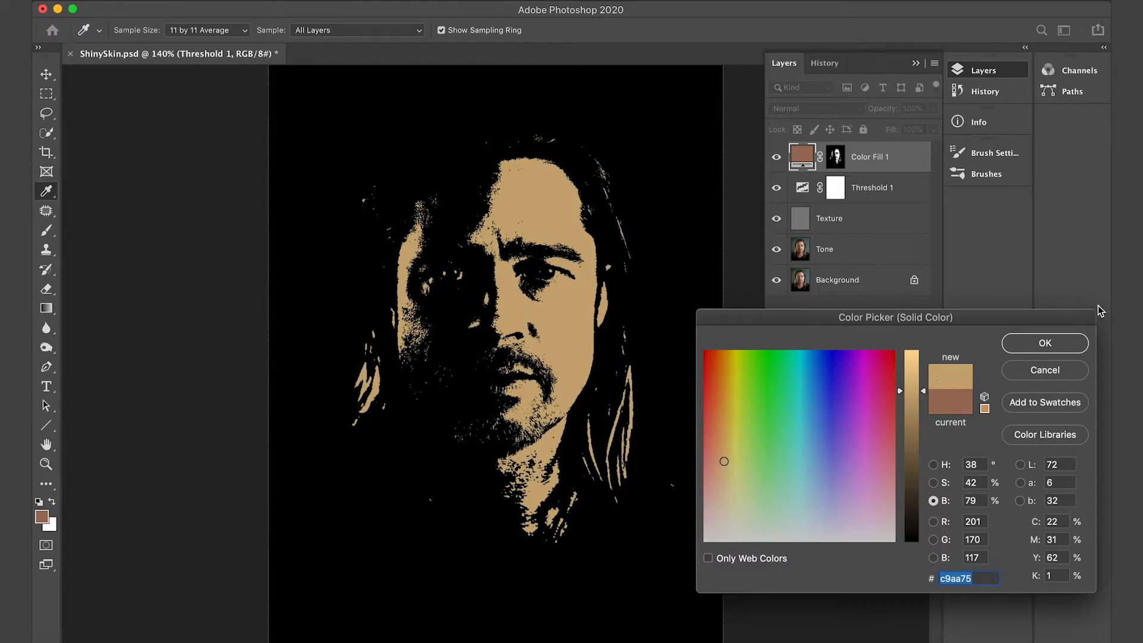
{"action": "left_click", "coordinate": [1066, 342]}
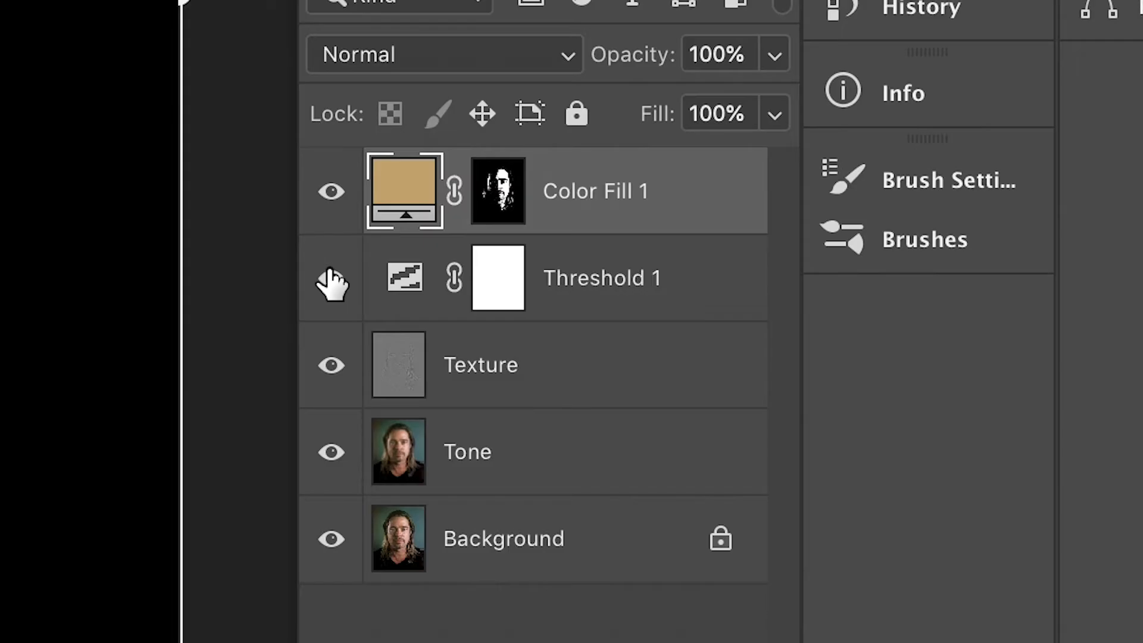
Step: Hide the Threshold 1 layer and move the Color Fill 1 layer between Texture and Tone
{"action": "left_click", "coordinate": [332, 280]}
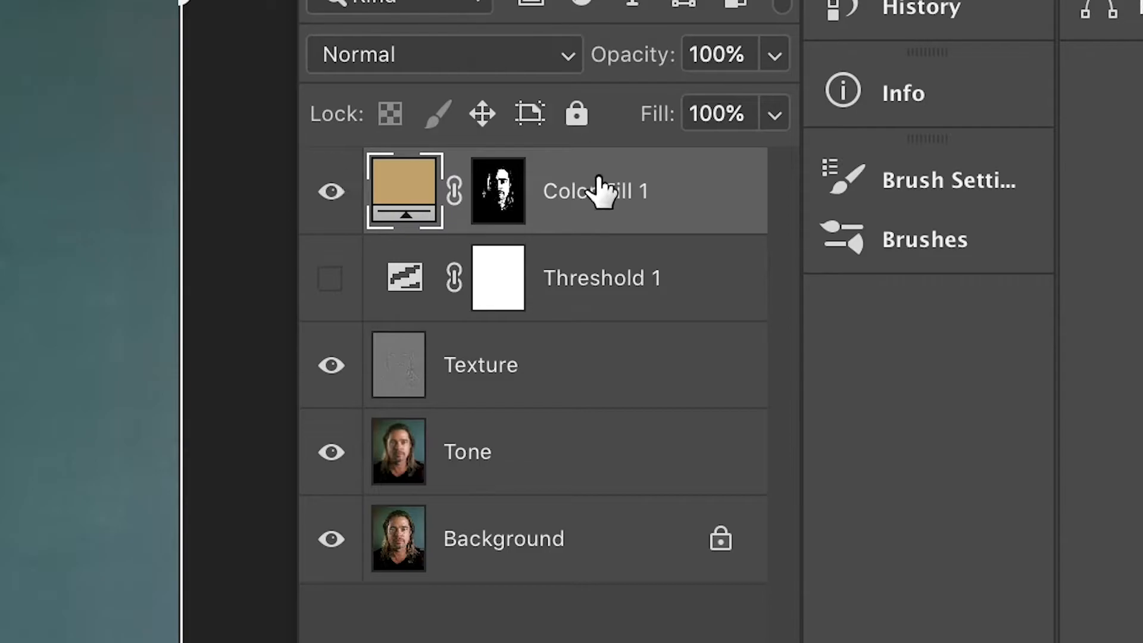
{"action": "left_click_drag", "start_coordinate": [600, 189], "coordinate": [559, 364]}
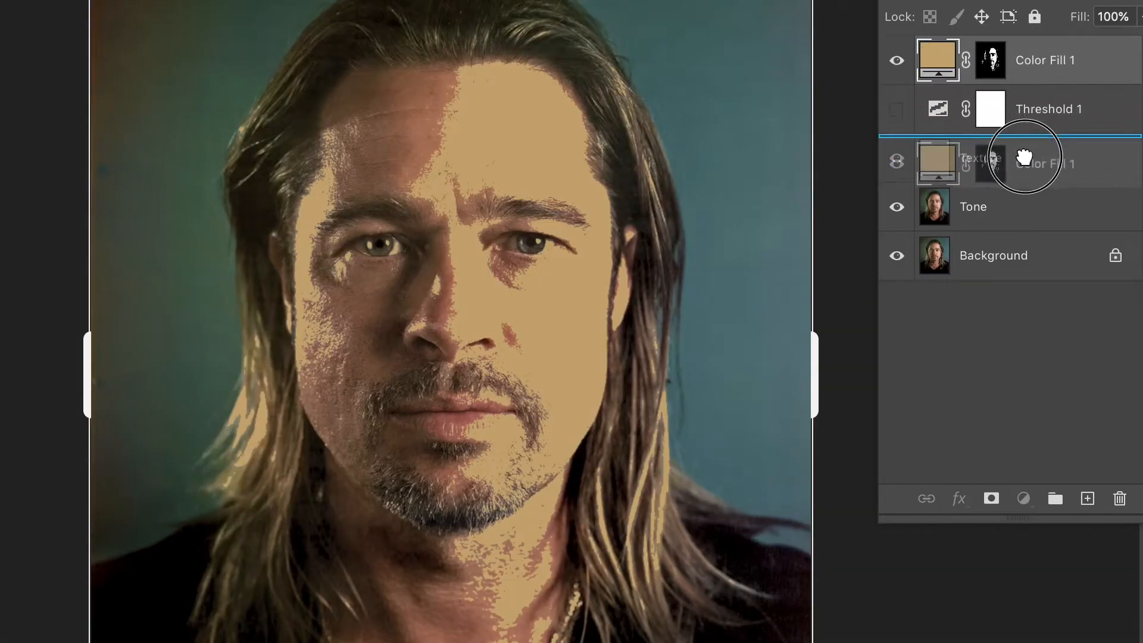
{"action": "left_click_drag", "start_coordinate": [1024, 158], "coordinate": [1020, 186]}
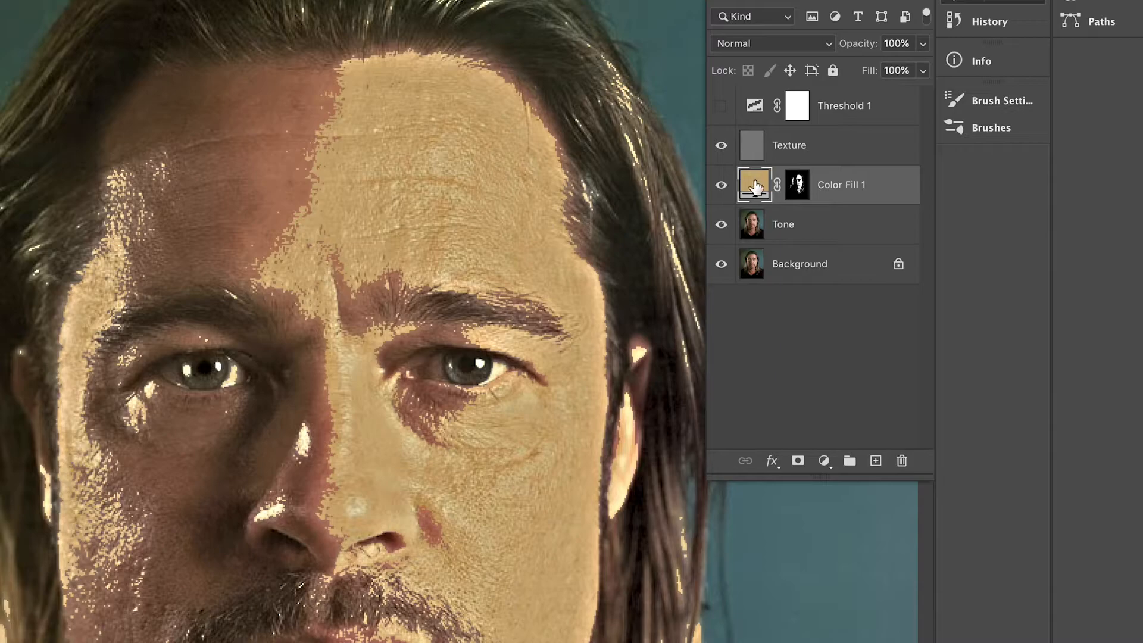
Step: Change the Color Fill 1 color to a67458 by sampling the non-shiny skin on the upper forehead
{"action": "double_click", "coordinate": [762, 182]}
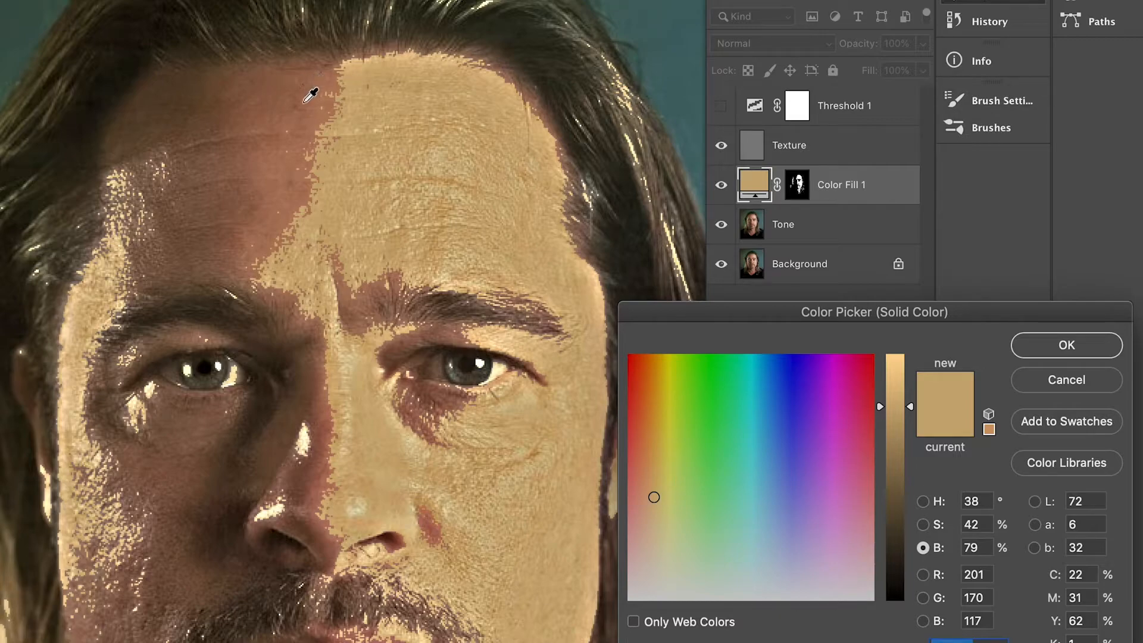
{"action": "left_click", "coordinate": [315, 83]}
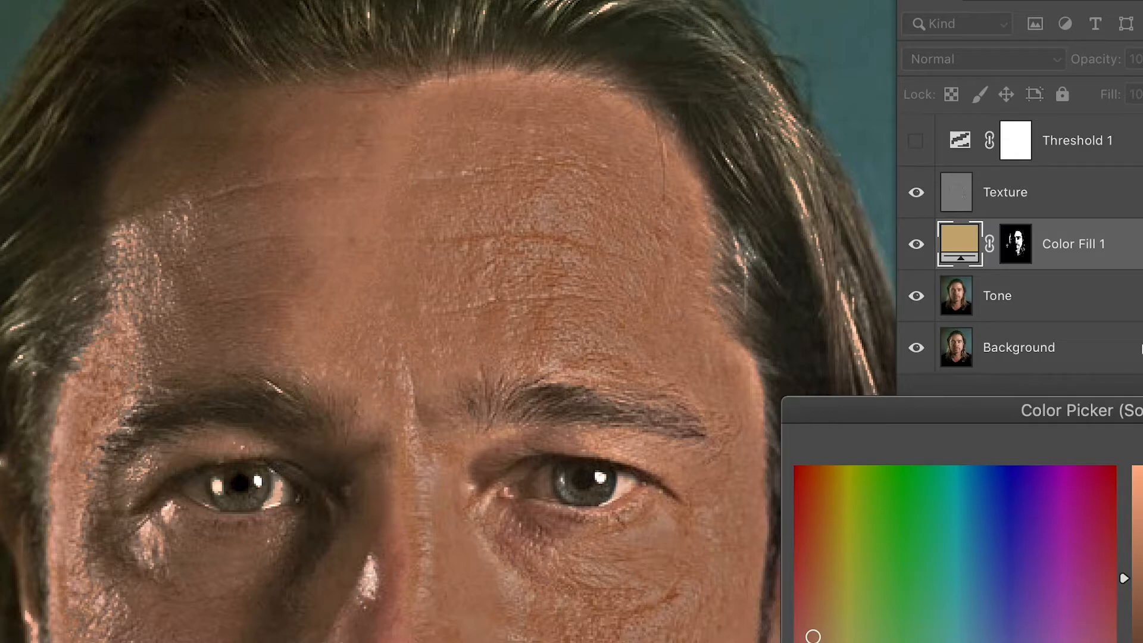
{"action": "left_click", "coordinate": [1041, 339]}
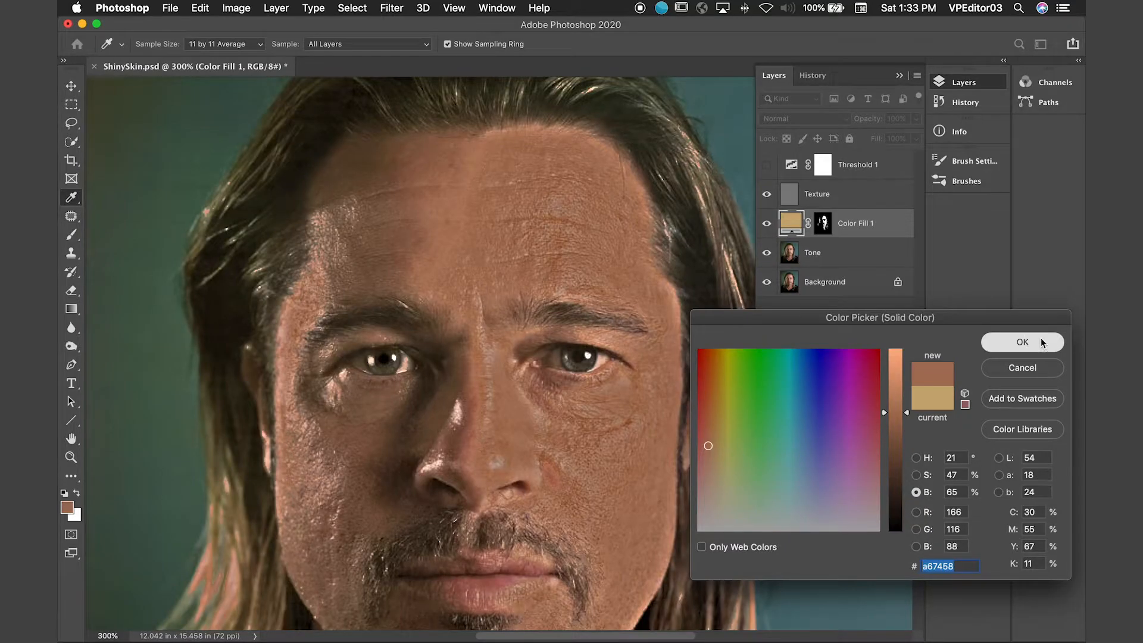
Step: Display the Color Fill 1 layer mask by itself on the canvas
{"action": "left_click", "coordinate": [824, 223]}
{"action": "left_click", "coordinate": [824, 223], "text": "alt"}
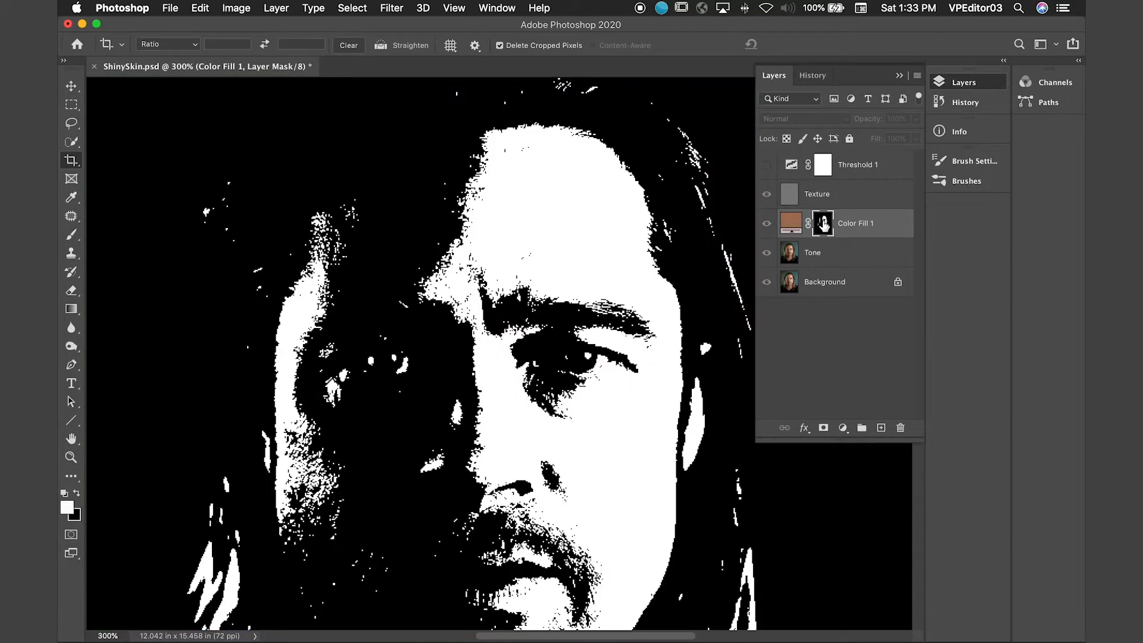
{"action": "key", "text": "super+minus"}
Step: Paint black on the mask over the hair and stray spots around the face with a size 35 soft brush, and restore the normal image view
{"action": "left_click", "coordinate": [77, 494]}
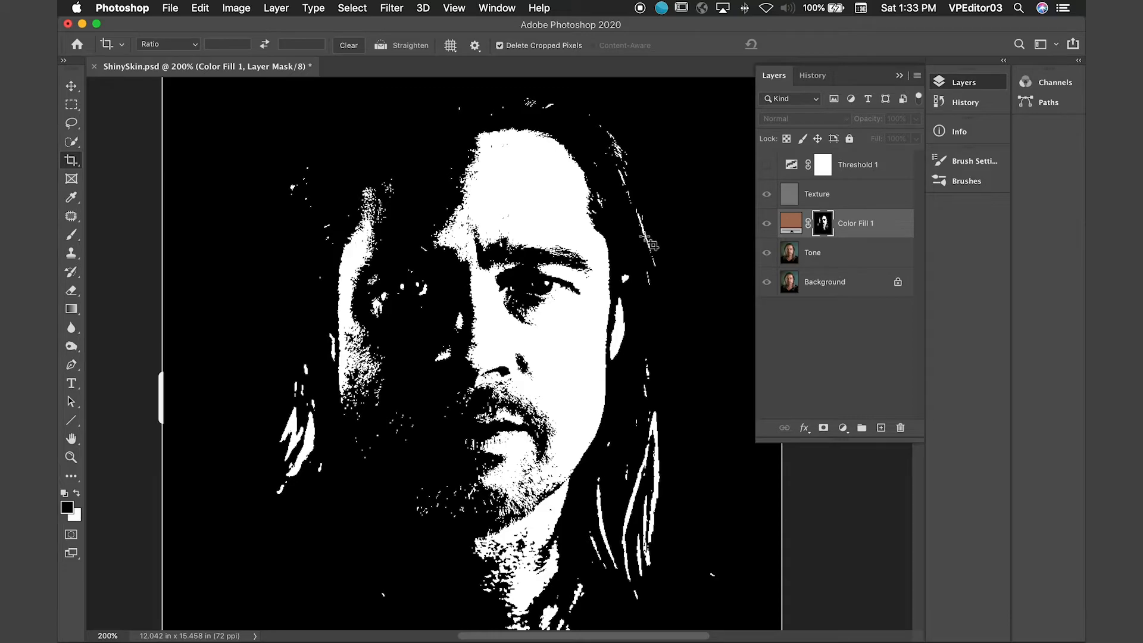
{"action": "key", "text": "b"}
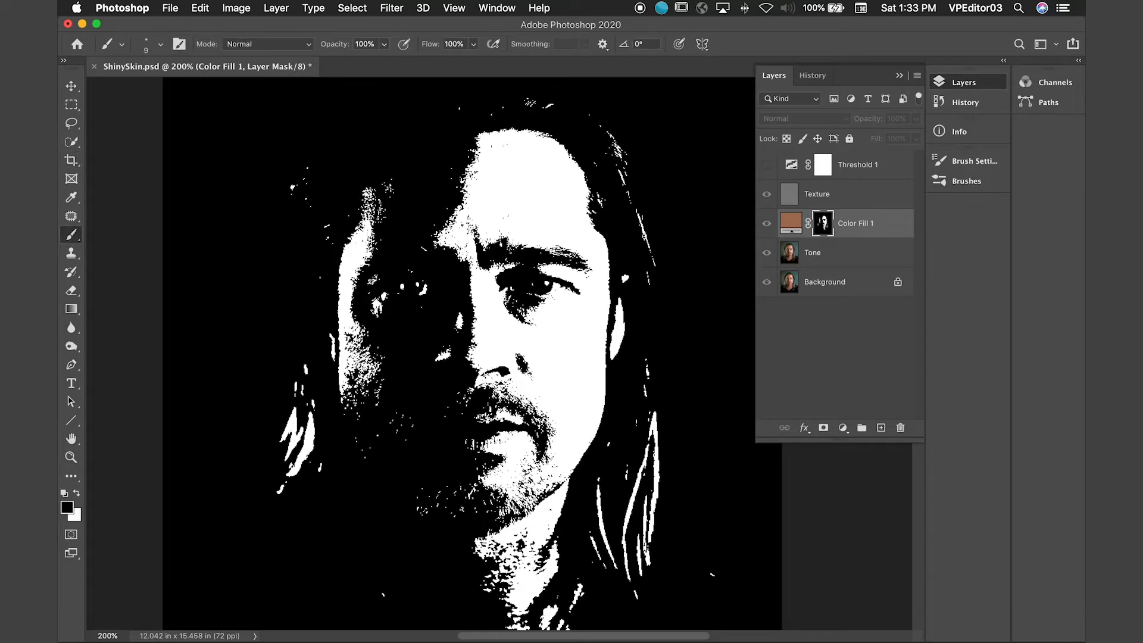
{"action": "key", "text": "bracketright"}
{"action": "key", "text": "bracketright"}
{"action": "key", "text": "bracketright"}
{"action": "key", "text": "bracketright"}
{"action": "key", "text": "bracketright"}
{"action": "key", "text": "bracketright"}
{"action": "key", "text": "bracketright"}
{"action": "mouse_move", "coordinate": [653, 263]}
{"action": "left_mouse_down"}
{"action": "mouse_move", "coordinate": [624, 147]}
{"action": "mouse_move", "coordinate": [570, 101]}
{"action": "mouse_move", "coordinate": [509, 96]}
{"action": "mouse_move", "coordinate": [420, 108]}
{"action": "mouse_move", "coordinate": [334, 146]}
{"action": "mouse_move", "coordinate": [285, 196]}
{"action": "mouse_move", "coordinate": [306, 225]}
{"action": "left_mouse_up"}
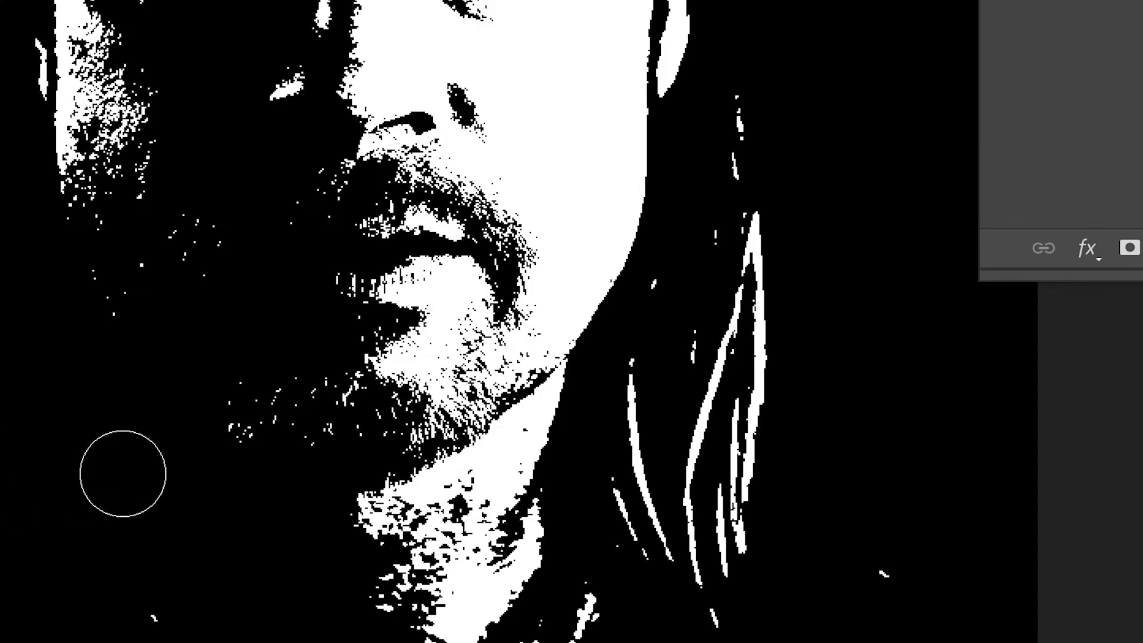
{"action": "mouse_move", "coordinate": [745, 548]}
{"action": "left_mouse_down"}
{"action": "mouse_move", "coordinate": [792, 242]}
{"action": "mouse_move", "coordinate": [745, 174]}
{"action": "mouse_move", "coordinate": [739, 203]}
{"action": "mouse_move", "coordinate": [669, 298]}
{"action": "mouse_move", "coordinate": [643, 572]}
{"action": "left_mouse_up"}
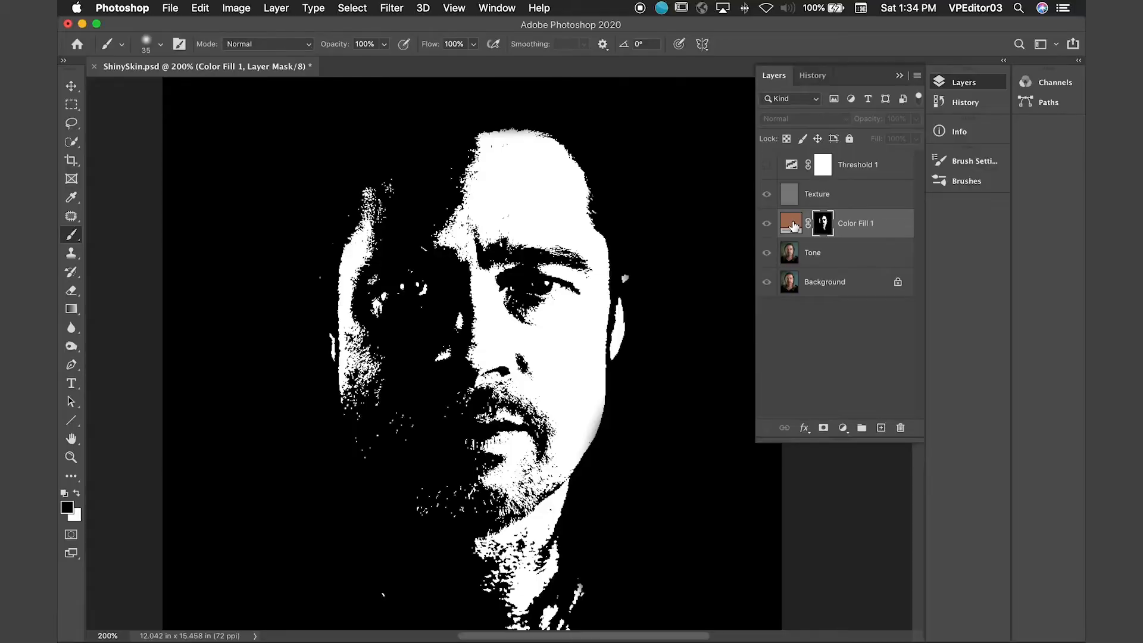
{"action": "left_click", "coordinate": [792, 224]}
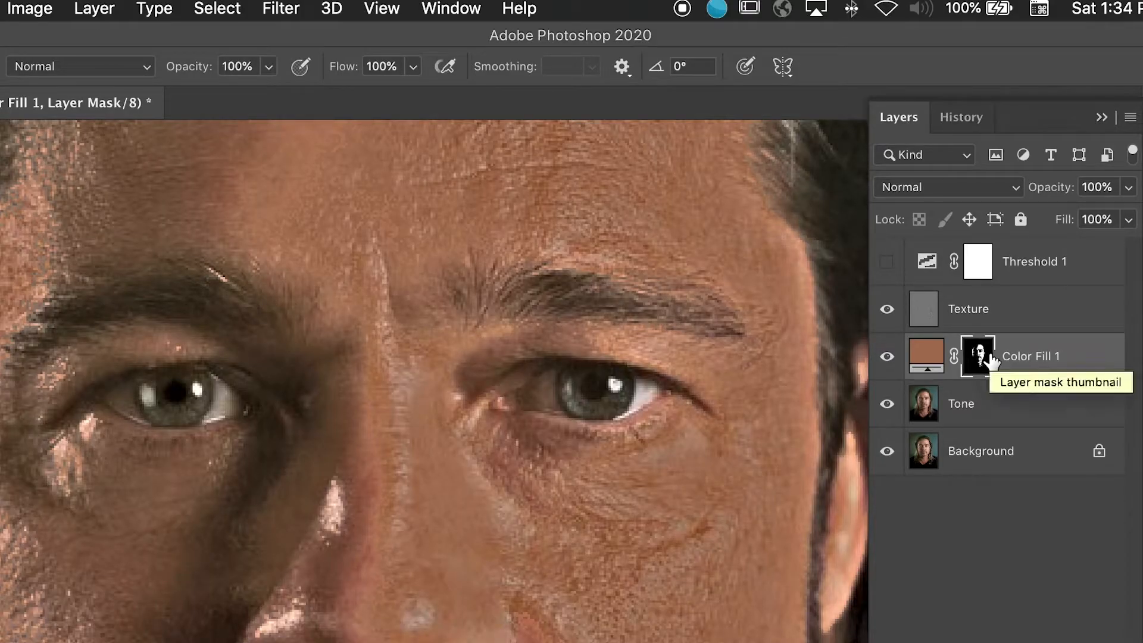
Step: Soften the Color Fill 1 layer mask with a Gaussian Blur of 5.0 pixels radius, comparing the preview before applying it
{"action": "left_click", "coordinate": [285, 8]}
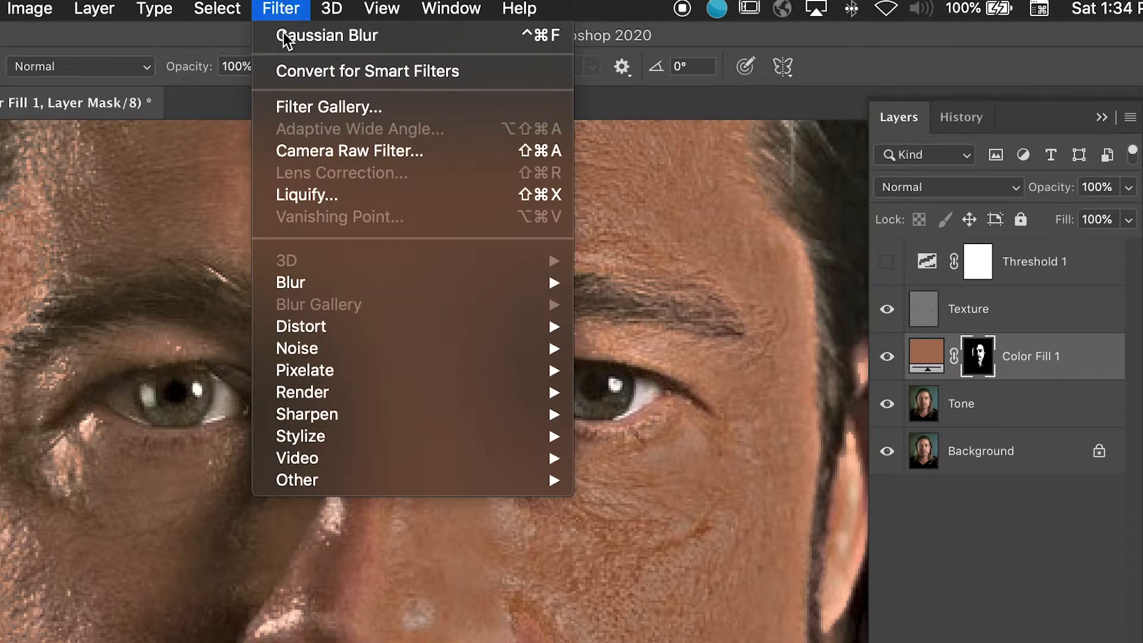
{"action": "mouse_move", "coordinate": [333, 288]}
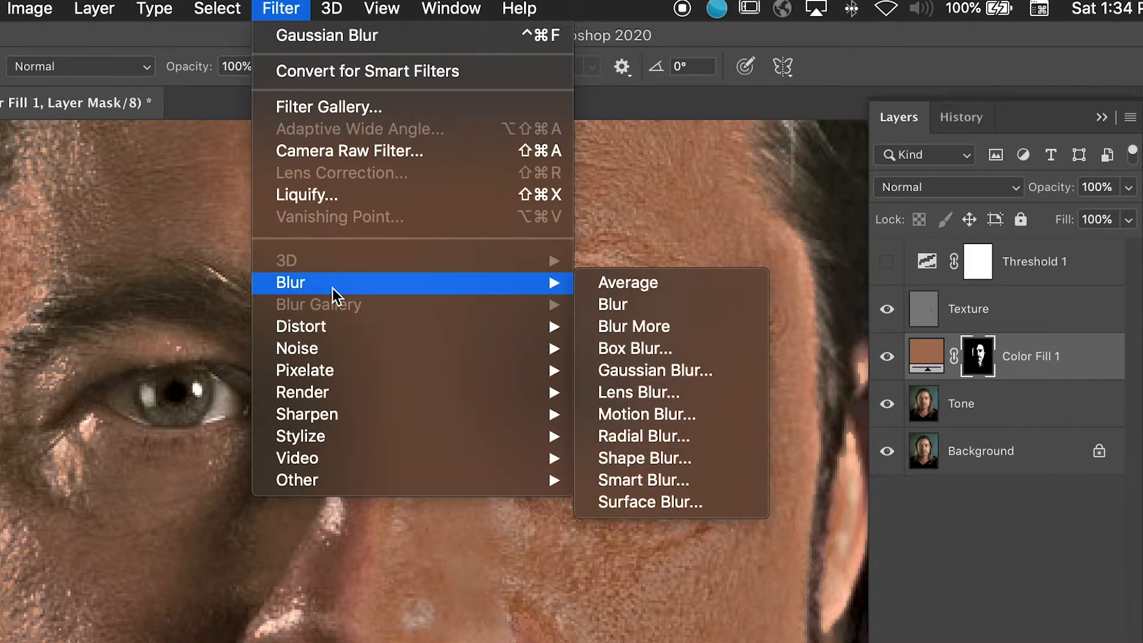
{"action": "left_click", "coordinate": [735, 373]}
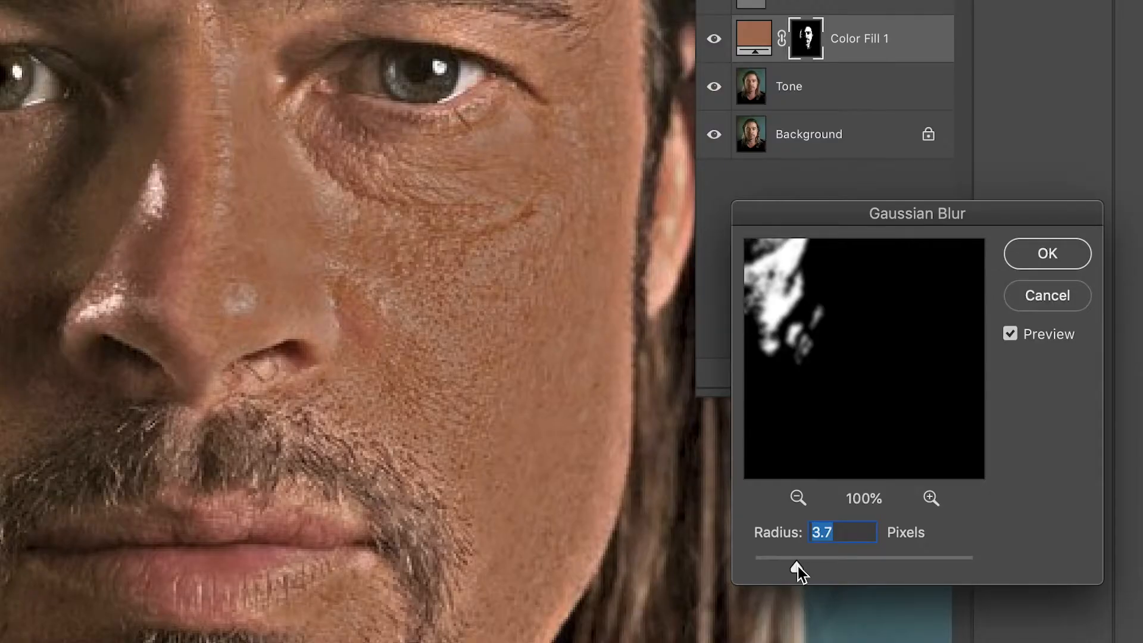
{"action": "left_click_drag", "start_coordinate": [797, 566], "coordinate": [825, 565]}
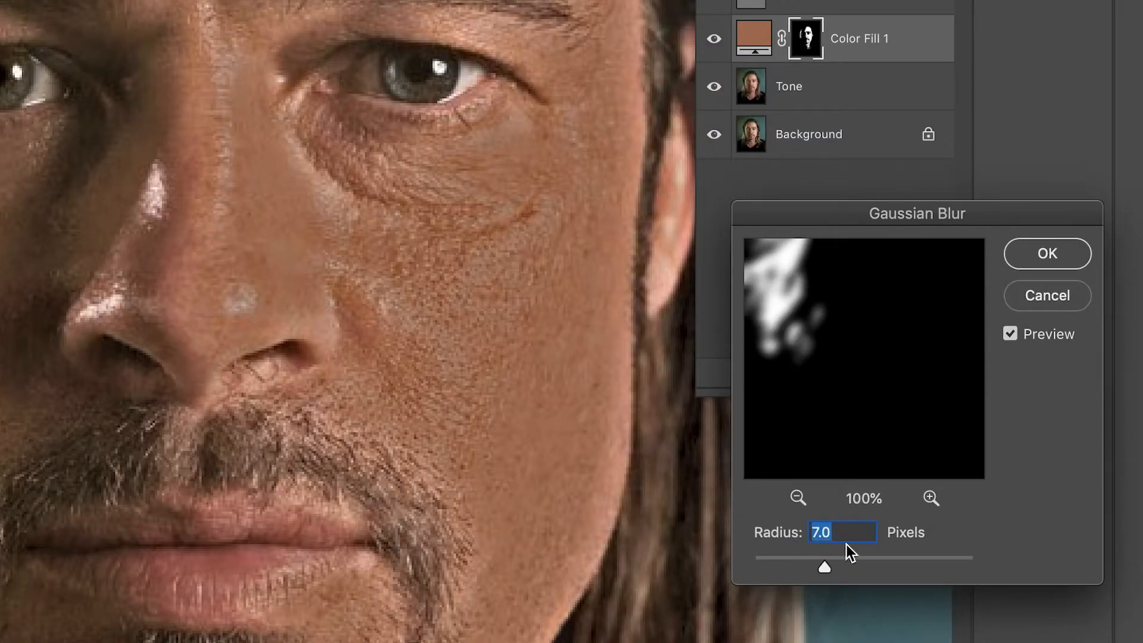
{"action": "left_click_drag", "start_coordinate": [804, 381], "coordinate": [824, 443]}
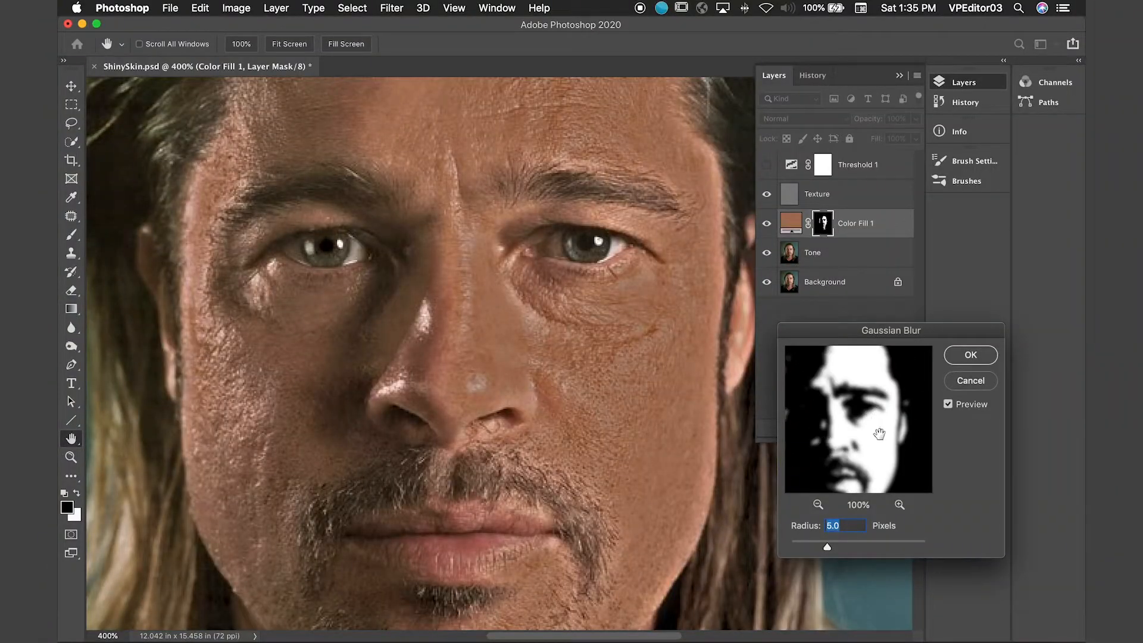
{"action": "left_click", "coordinate": [950, 405]}
{"action": "left_click", "coordinate": [951, 405]}
{"action": "left_click", "coordinate": [951, 406]}
{"action": "left_click", "coordinate": [950, 406]}
{"action": "left_click", "coordinate": [969, 355]}
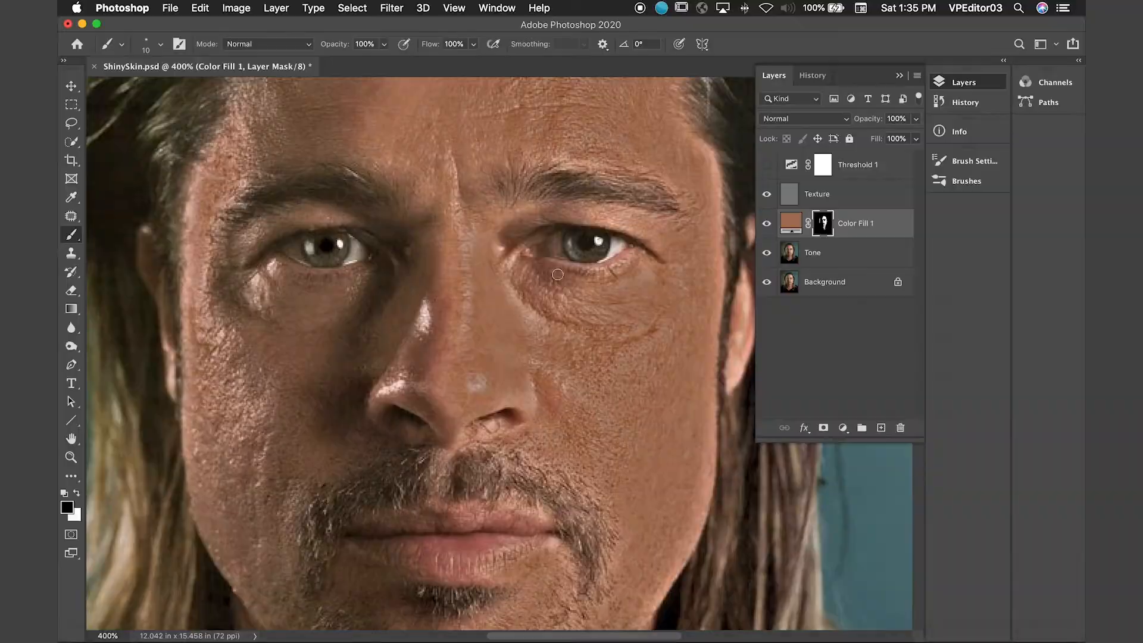
Step: Compare the whole face with the Color Fill 1 layer hidden and shown
{"action": "key", "text": "b"}
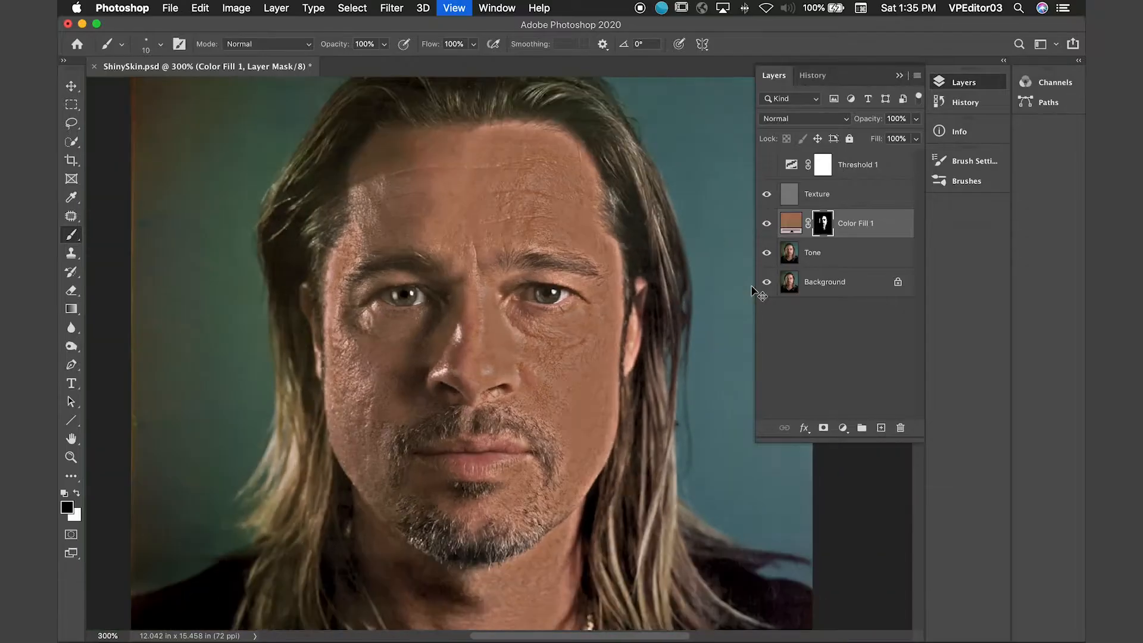
{"action": "key", "text": "super+minus"}
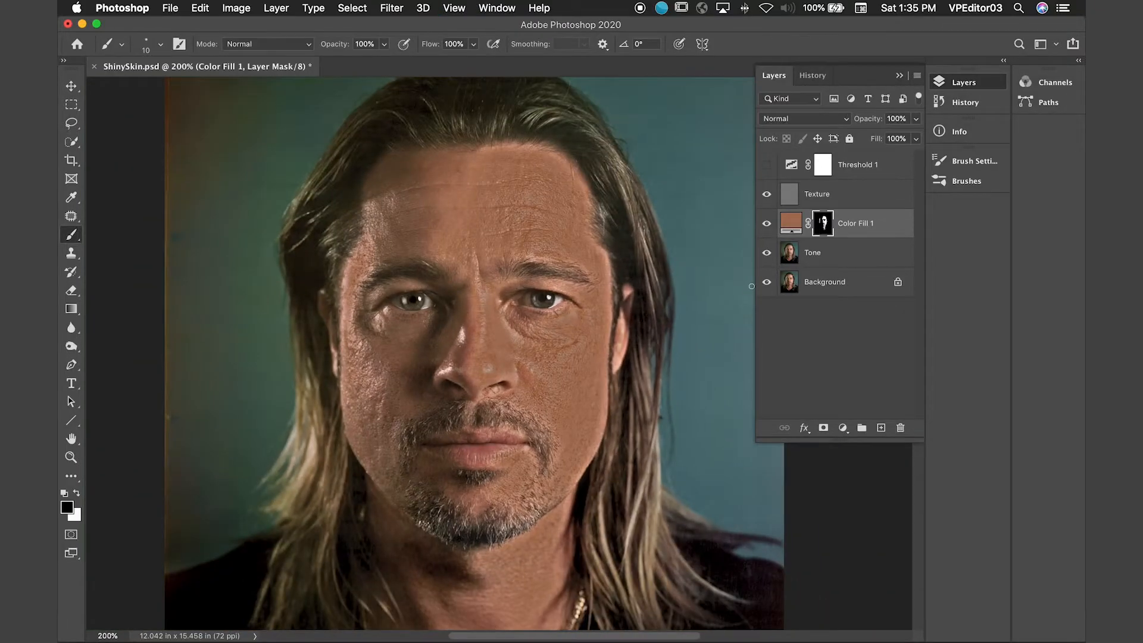
{"action": "key", "text": "super+plus"}
{"action": "left_click", "coordinate": [767, 223]}
{"action": "left_click", "coordinate": [767, 224]}
{"action": "left_click", "coordinate": [767, 223]}
{"action": "left_click", "coordinate": [767, 223]}
Step: Change the Color Fill 1 color by resampling non-shiny skin in the middle of the forehead
{"action": "left_click", "coordinate": [791, 226]}
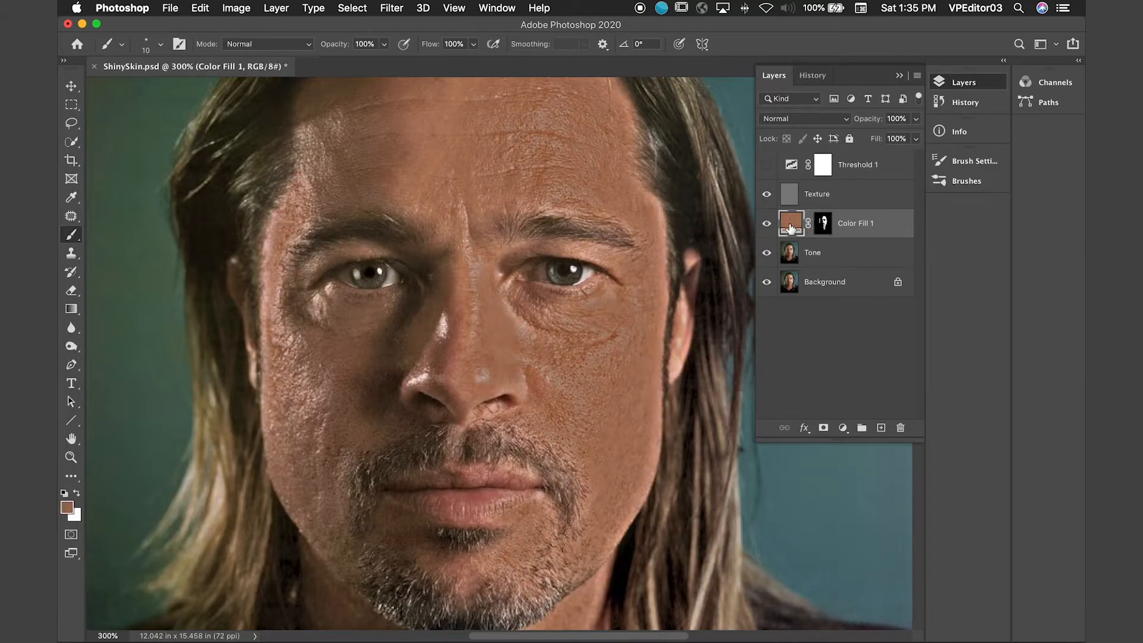
{"action": "double_click", "coordinate": [791, 226]}
{"action": "left_click", "coordinate": [504, 186]}
{"action": "left_click", "coordinate": [443, 134]}
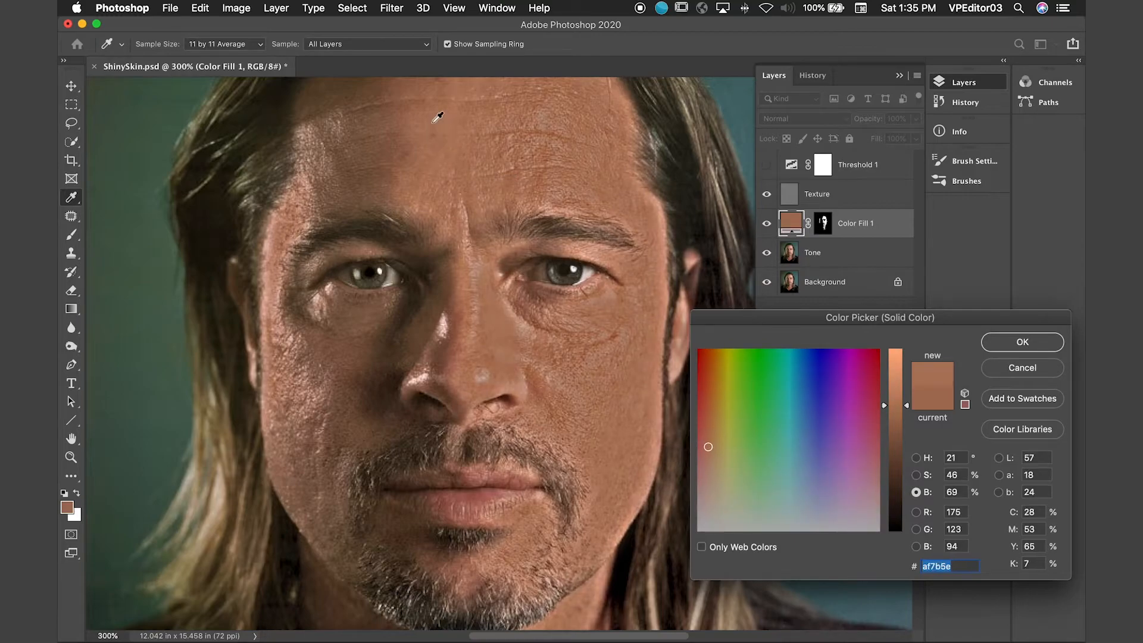
{"action": "left_click", "coordinate": [432, 122]}
{"action": "left_click", "coordinate": [1022, 343]}
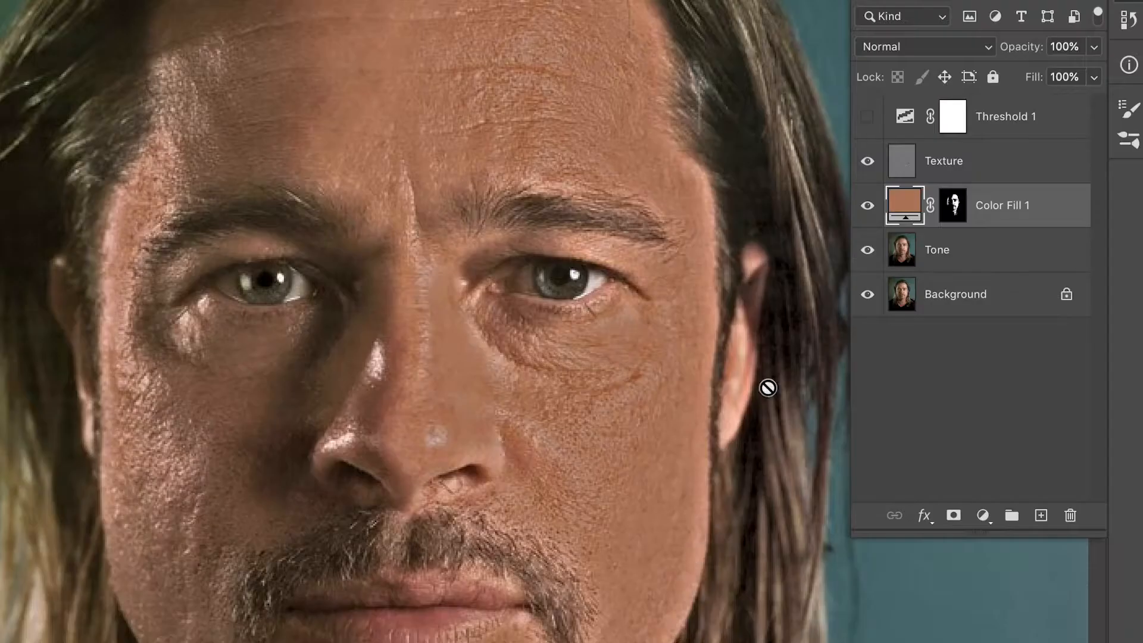
Step: Lower the Color Fill 1 layer's opacity to 73%
{"action": "left_click", "coordinate": [1094, 46]}
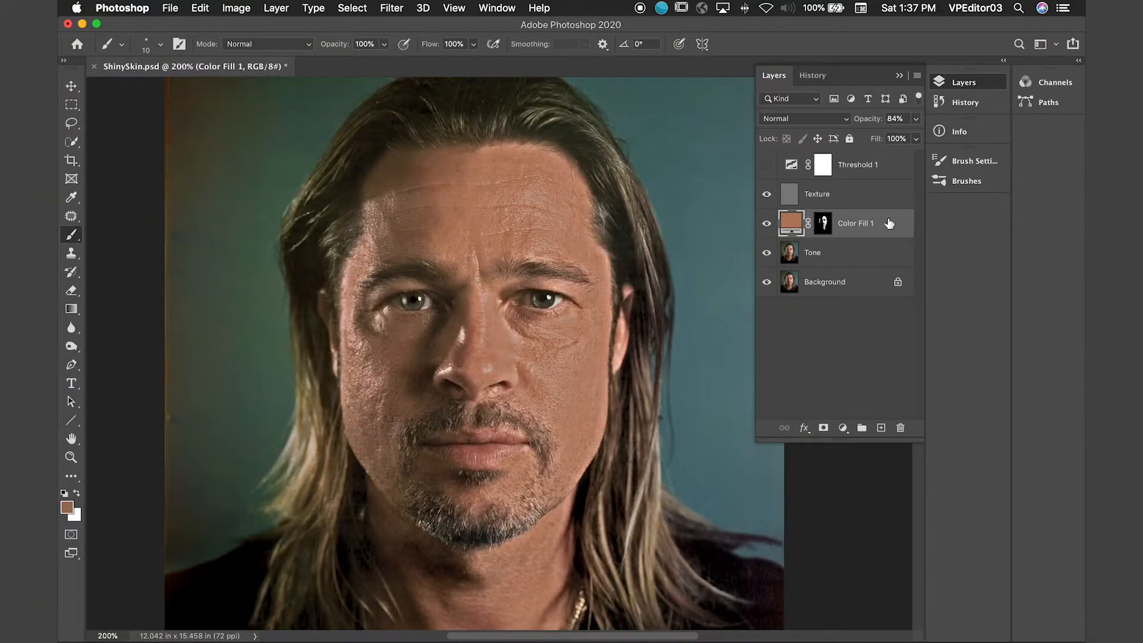
{"action": "left_click_drag", "start_coordinate": [917, 125], "coordinate": [897, 143]}
{"action": "key", "text": "super+equal"}
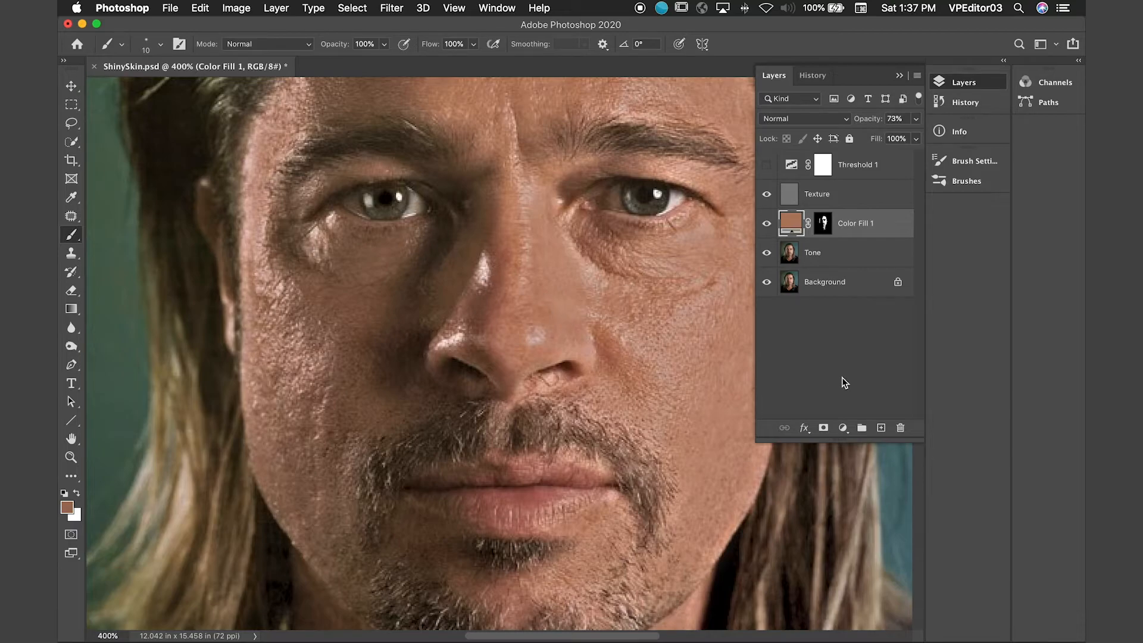
Step: Stamp all visible layers into a new layer directly above Texture and show only that layer
{"action": "left_click", "coordinate": [836, 194]}
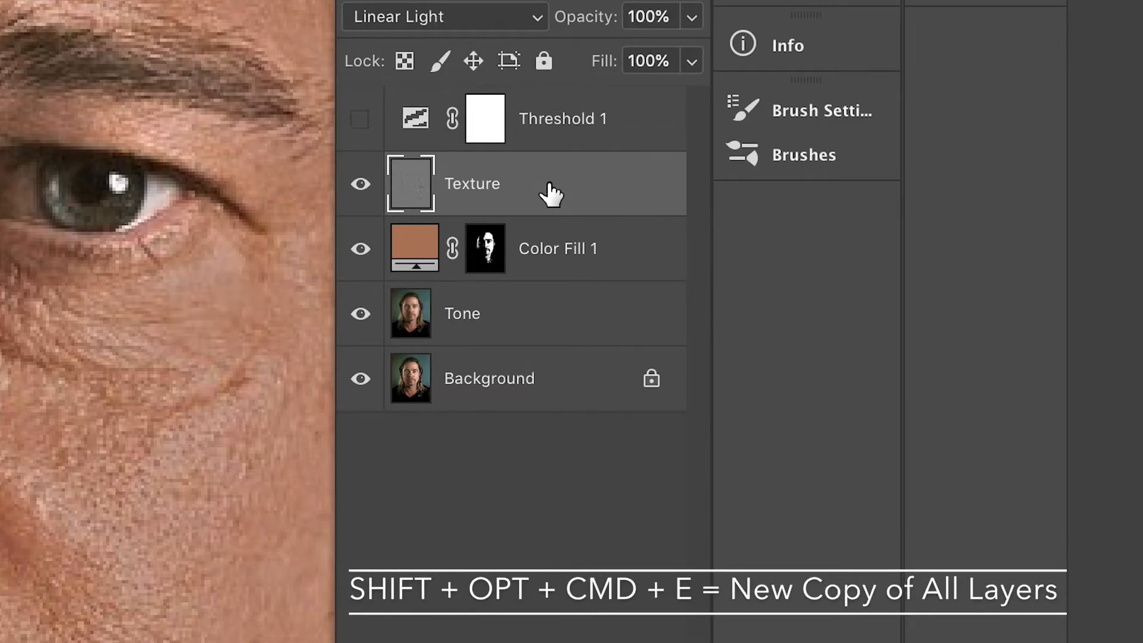
{"action": "key", "text": "shift+alt+super+e"}
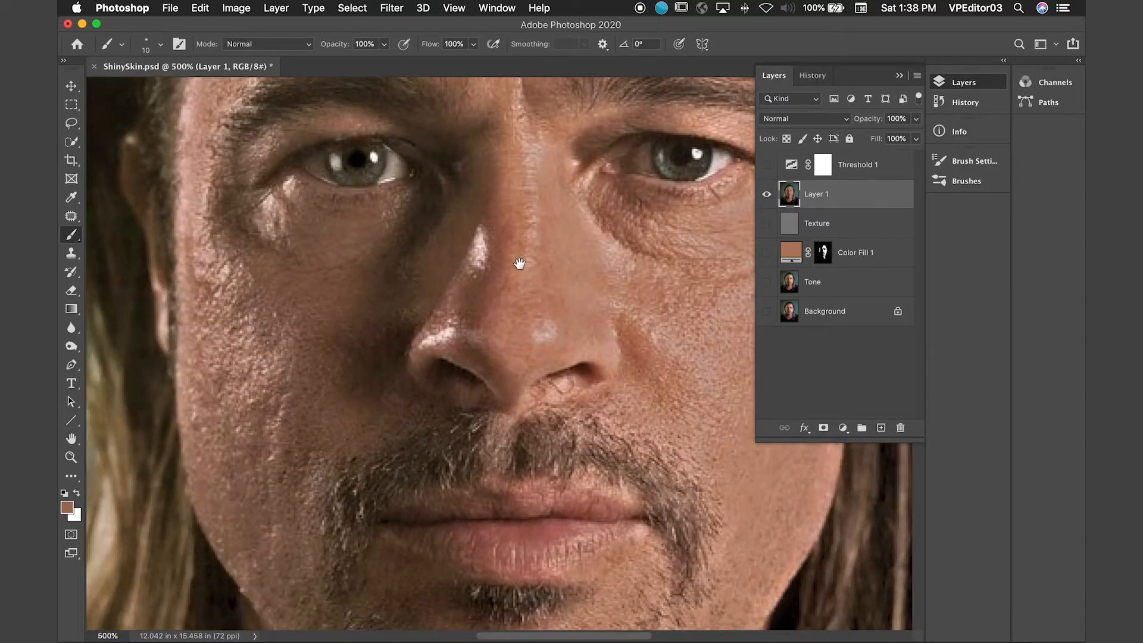
Step: Replace the bright highlight on the shadowed side of the nose bridge with clean neighboring skin using the Patch tool, and deselect
{"action": "left_click_drag", "start_coordinate": [520, 263], "coordinate": [460, 303]}
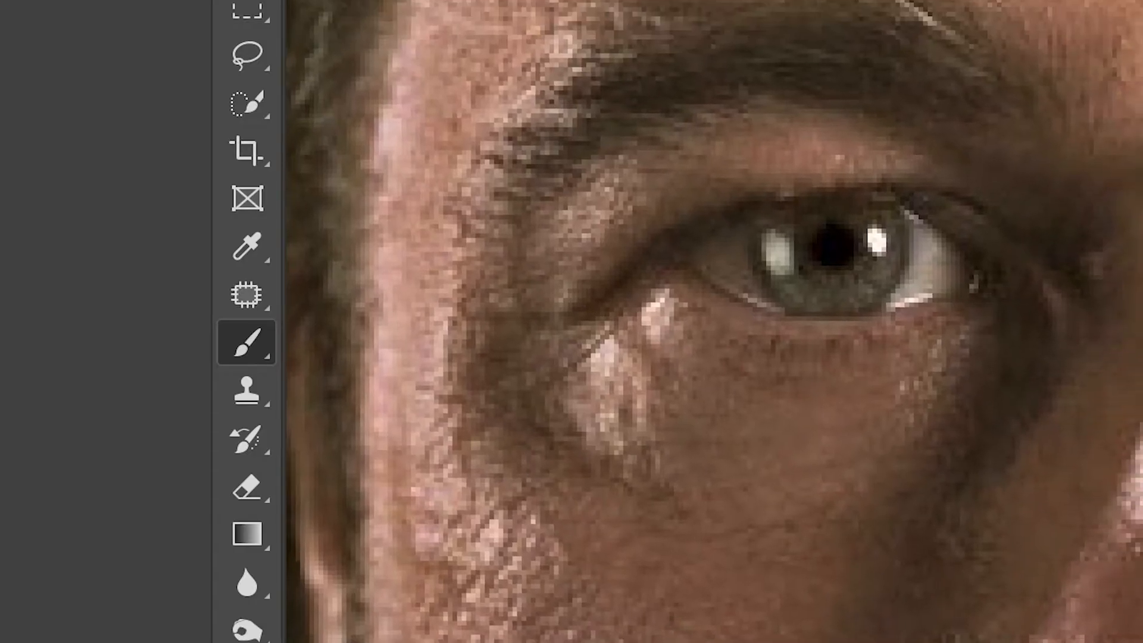
{"action": "left_click", "coordinate": [246, 302]}
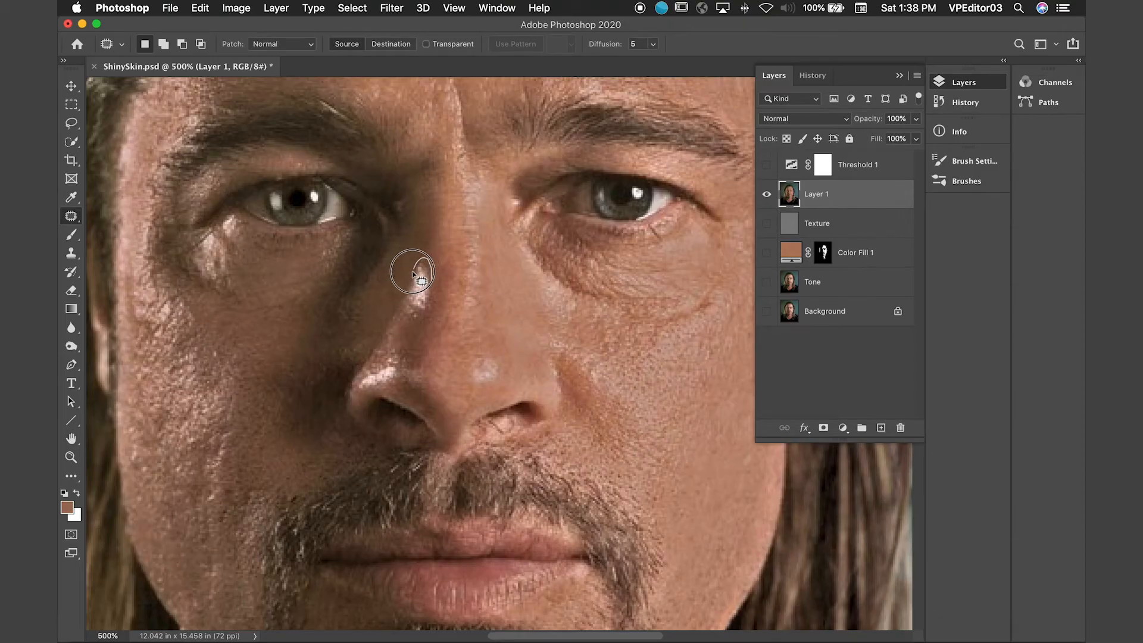
{"action": "mouse_move", "coordinate": [414, 273]}
{"action": "left_mouse_down"}
{"action": "mouse_move", "coordinate": [402, 317]}
{"action": "mouse_move", "coordinate": [416, 323]}
{"action": "mouse_move", "coordinate": [431, 279]}
{"action": "mouse_move", "coordinate": [453, 303]}
{"action": "left_mouse_up"}
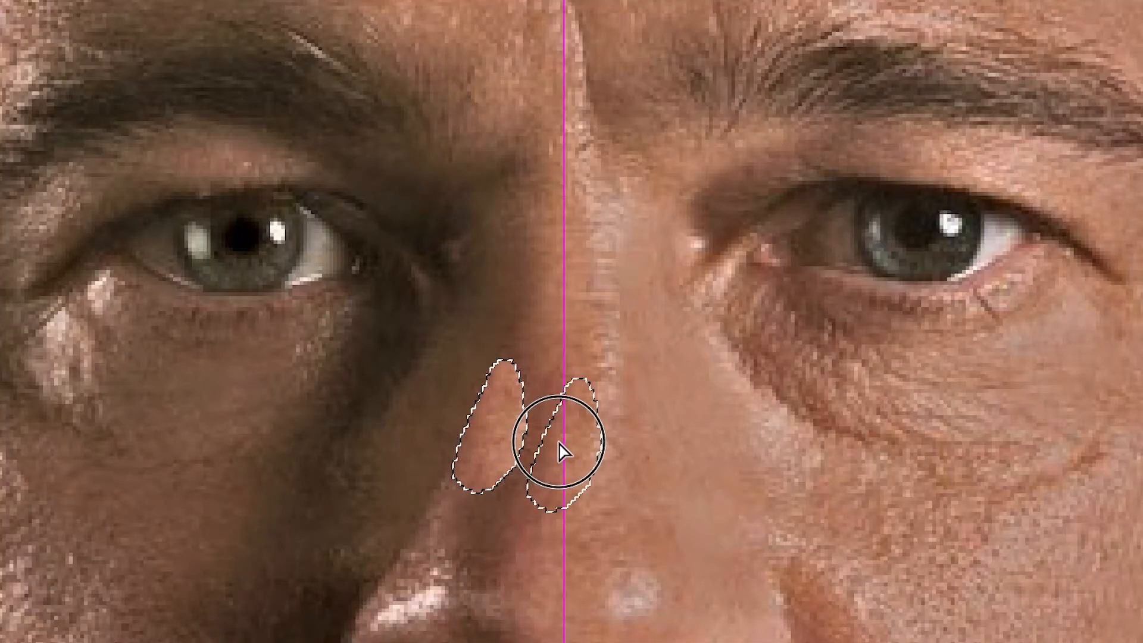
{"action": "left_click_drag", "start_coordinate": [558, 443], "coordinate": [551, 451]}
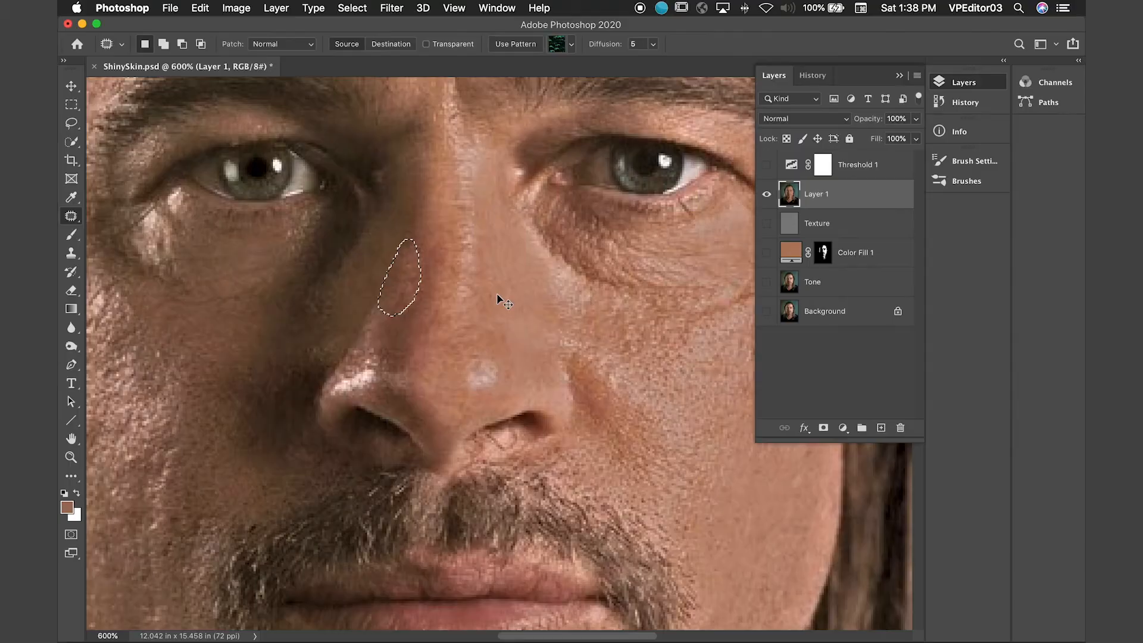
{"action": "key", "text": "super+d"}
Step: Patch the bright highlight above the nostril on the shadowed side with smoother skin beside it, and deselect
{"action": "left_click_drag", "start_coordinate": [420, 325], "coordinate": [478, 305]}
{"action": "mouse_move", "coordinate": [428, 341]}
{"action": "left_mouse_down"}
{"action": "mouse_move", "coordinate": [385, 377]}
{"action": "mouse_move", "coordinate": [459, 366]}
{"action": "mouse_move", "coordinate": [433, 342]}
{"action": "mouse_move", "coordinate": [437, 362]}
{"action": "mouse_move", "coordinate": [466, 378]}
{"action": "left_mouse_up"}
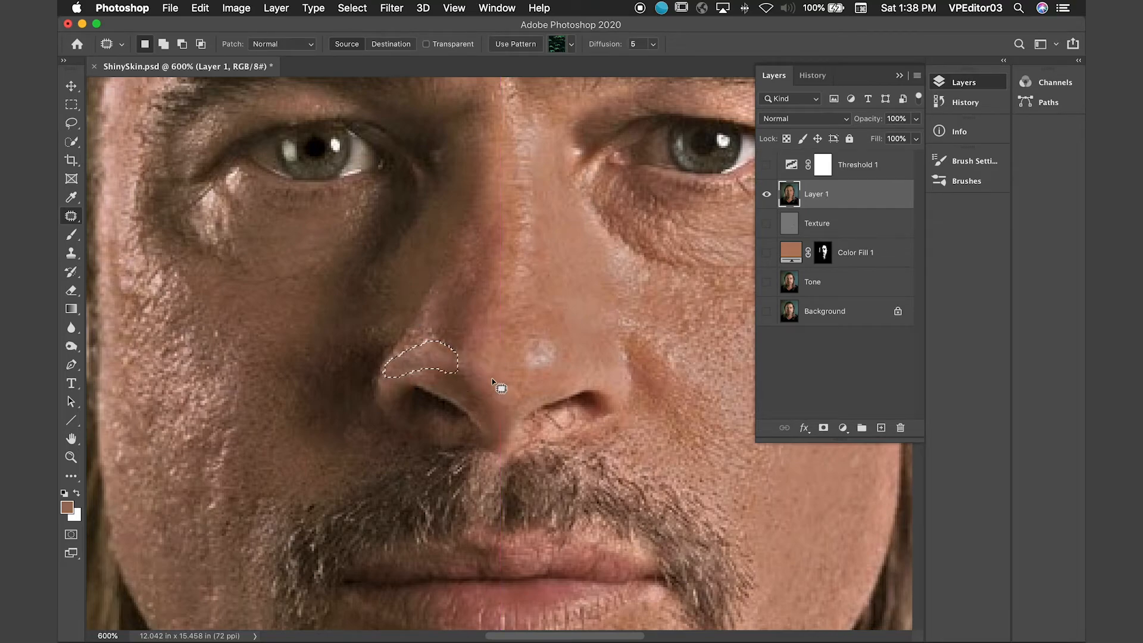
{"action": "key", "text": "super+d"}
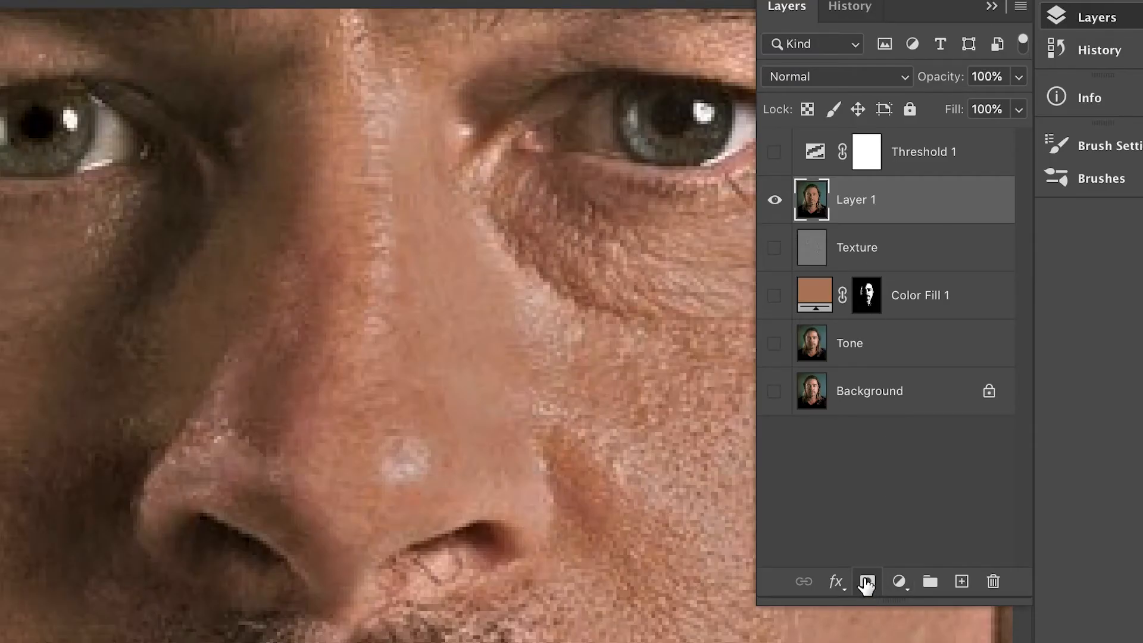
Step: Add a layer mask to Layer 1, invert it to black, and show the four layers beneath it
{"action": "left_click", "coordinate": [866, 582]}
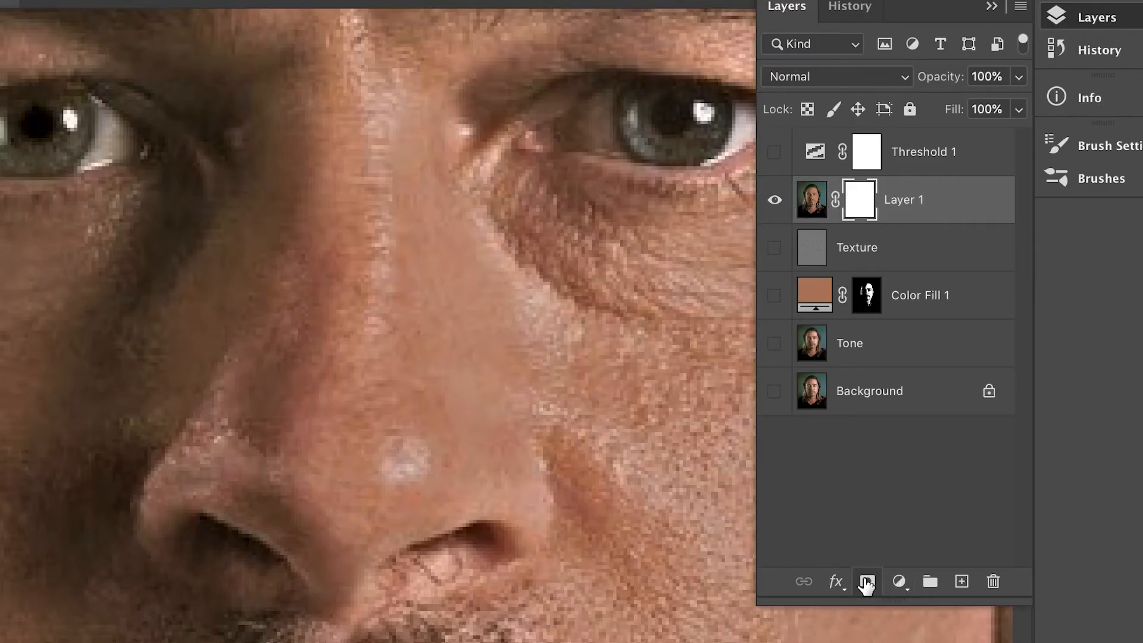
{"action": "key", "text": "ctrl+i"}
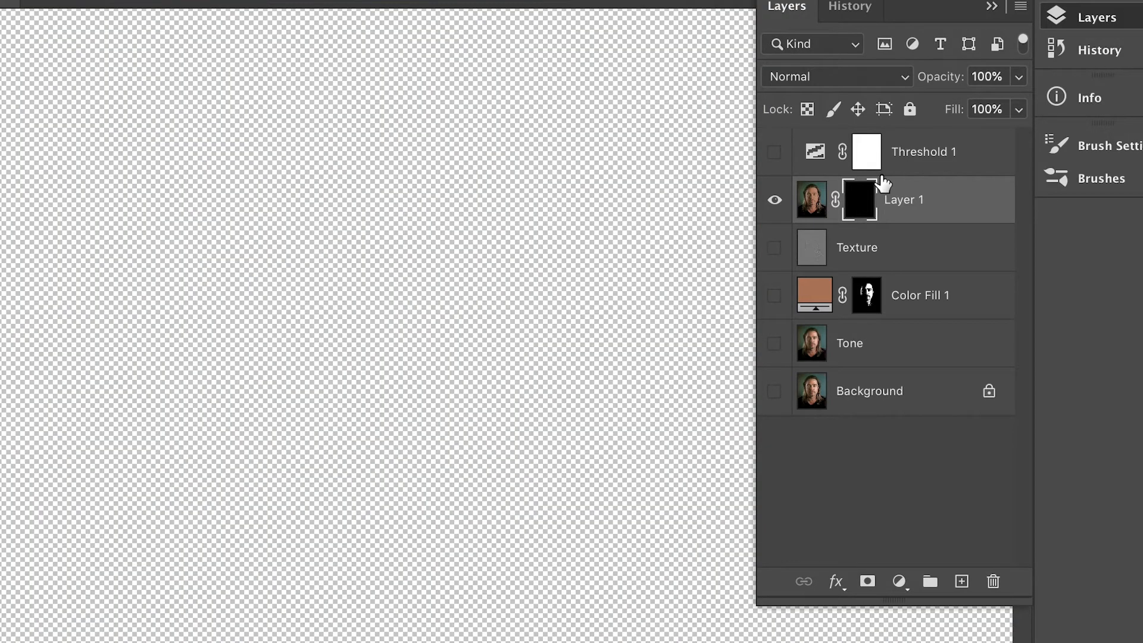
{"action": "left_click_drag", "start_coordinate": [775, 247], "coordinate": [783, 439]}
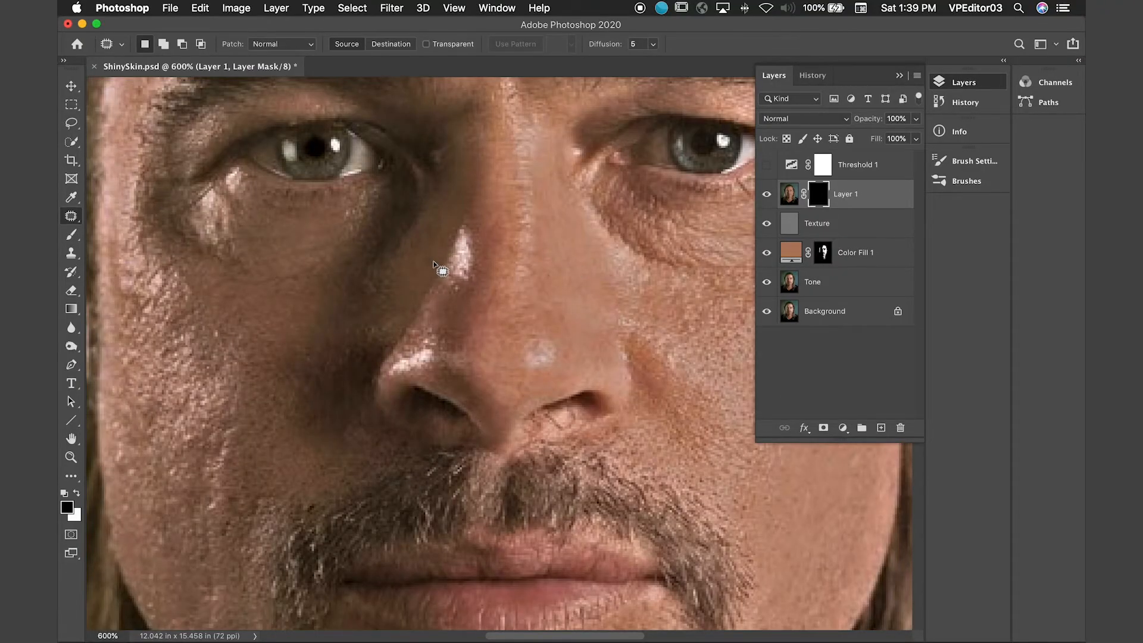
Step: Paint white on the Layer 1 mask over the nose bridge and nostril highlights to reveal the patched skin
{"action": "key", "text": "b"}
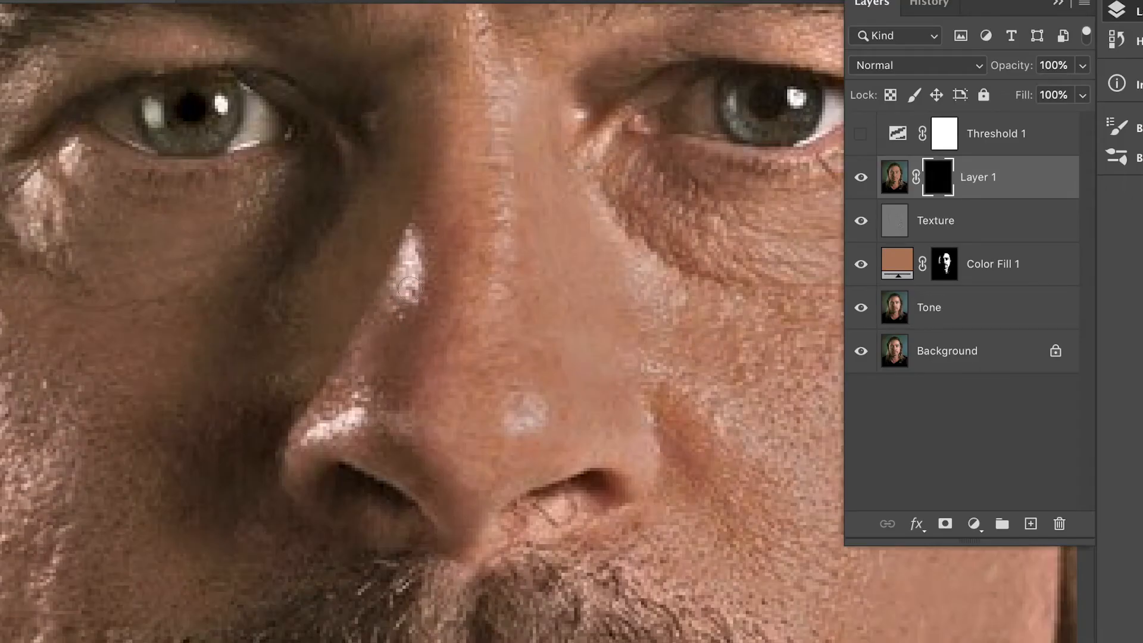
{"action": "mouse_move", "coordinate": [420, 274]}
{"action": "left_mouse_down"}
{"action": "mouse_move", "coordinate": [419, 237]}
{"action": "mouse_move", "coordinate": [395, 308]}
{"action": "mouse_move", "coordinate": [412, 283]}
{"action": "left_mouse_up"}
{"action": "mouse_move", "coordinate": [396, 418]}
{"action": "left_mouse_down"}
{"action": "mouse_move", "coordinate": [485, 342]}
{"action": "mouse_move", "coordinate": [457, 334]}
{"action": "mouse_move", "coordinate": [393, 357]}
{"action": "left_mouse_up"}
Step: Lower the Layer 1 opacity to 68% and delete the Threshold 1 layer
{"action": "left_click", "coordinate": [1082, 66]}
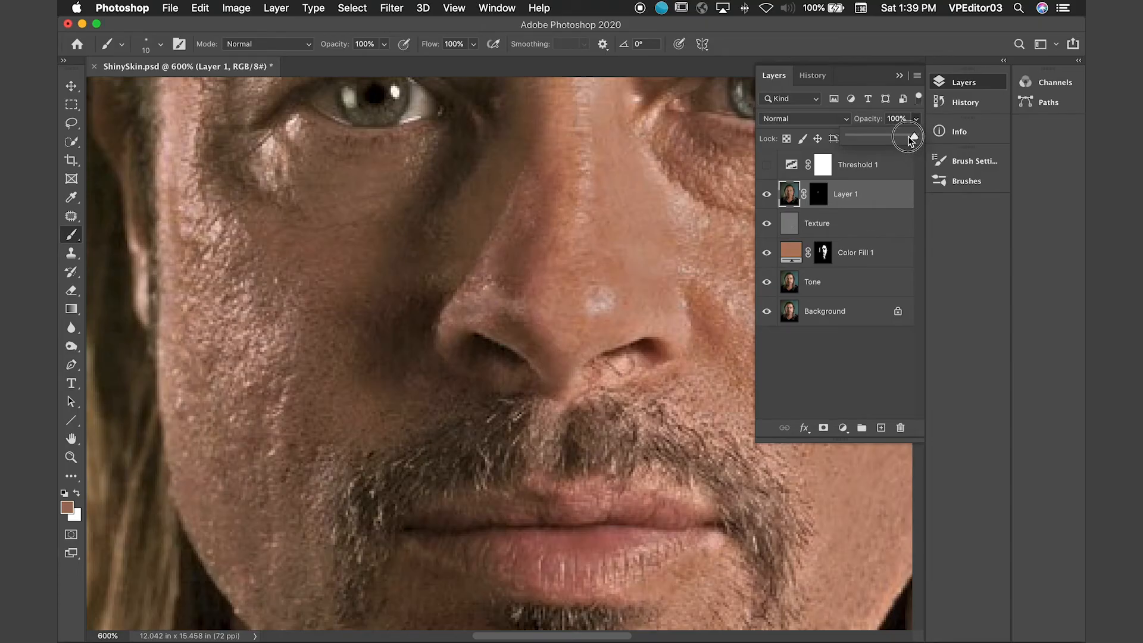
{"action": "left_click_drag", "start_coordinate": [907, 140], "coordinate": [896, 144]}
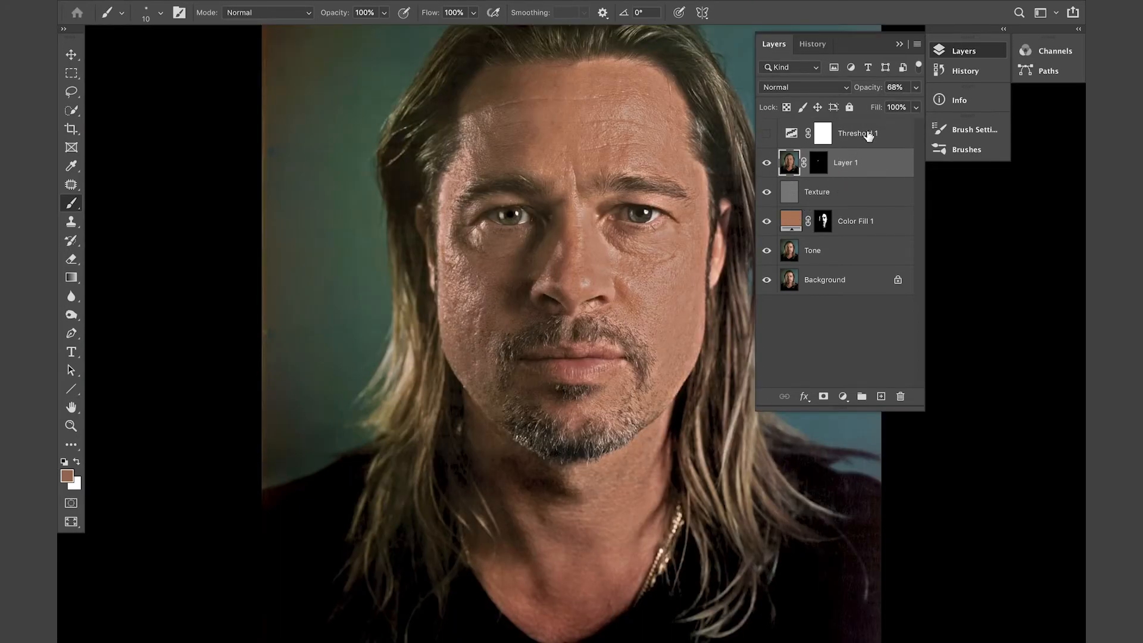
{"action": "left_click_drag", "start_coordinate": [869, 135], "coordinate": [901, 398]}
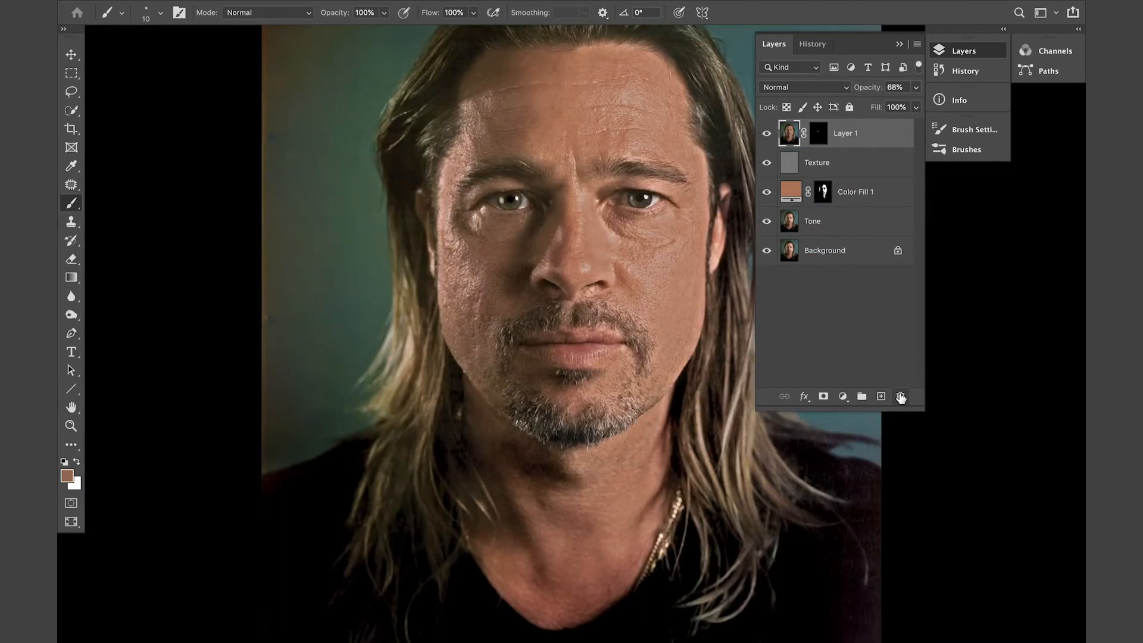